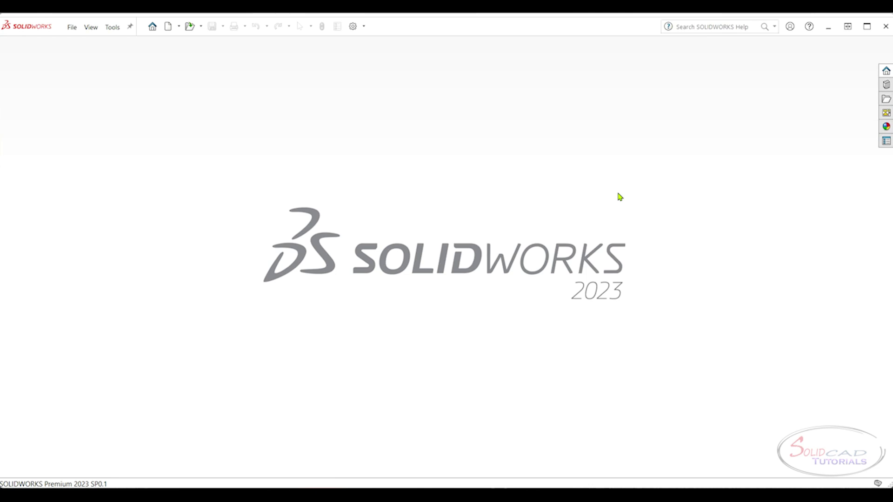
# Create a new part document from the File menu.
pyautogui.click(72, 27)
pyautogui.click(84, 43)
pyautogui.doubleClick(114, 195)
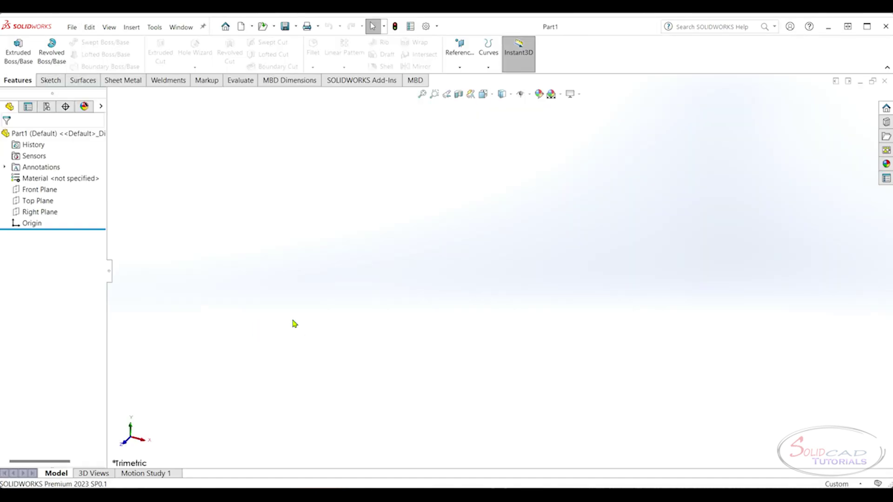
# Draw a center rectangle on the Top Plane, centred on the origin.
pyautogui.click(49, 81)
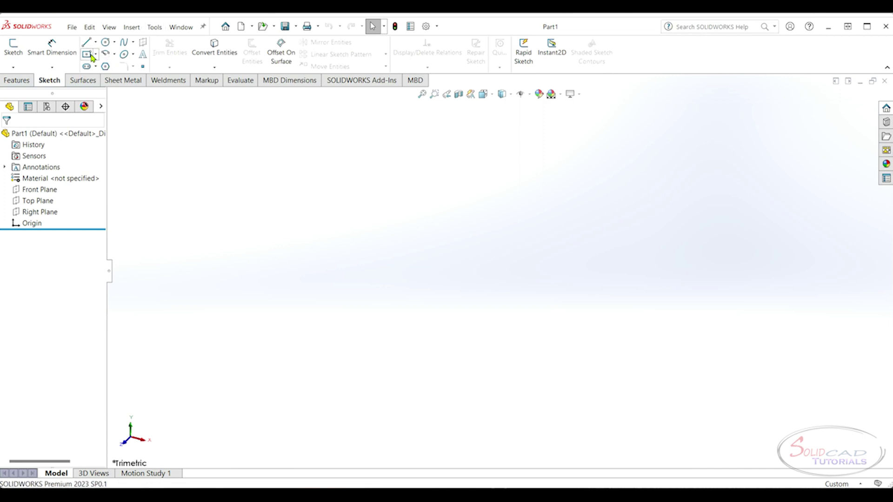
pyautogui.click(13, 48)
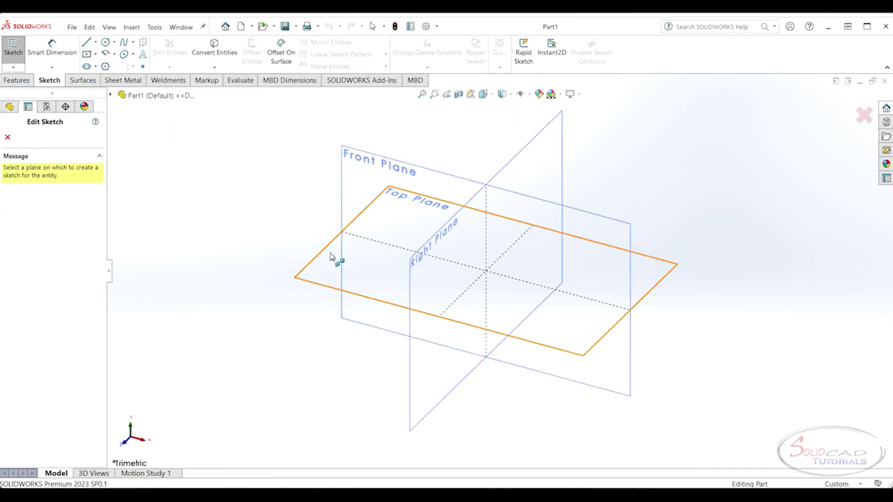
pyautogui.click(326, 270)
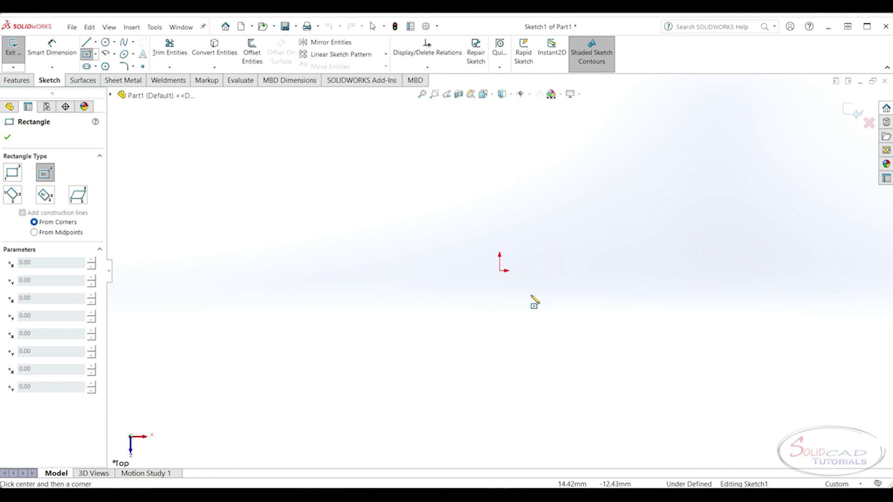
pyautogui.click(500, 271)
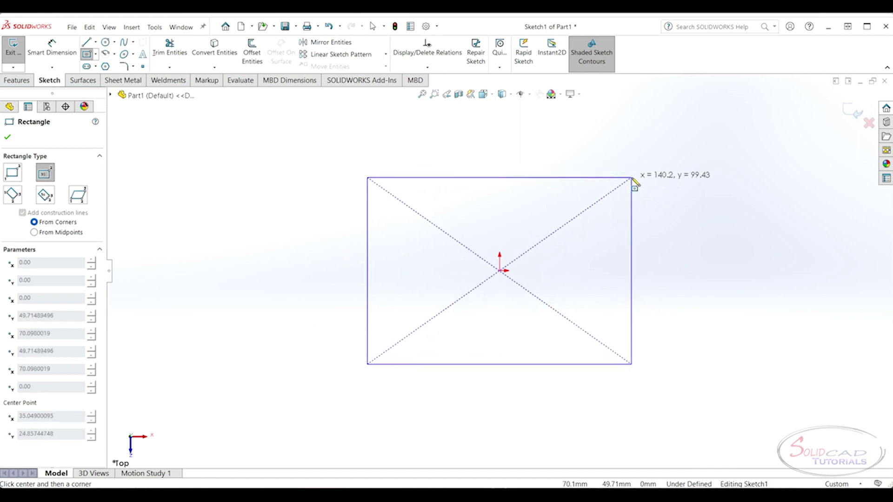
pyautogui.click(632, 179)
pyautogui.press('Escape')
# Dimension the rectangle 150 mm wide and 100 mm tall.
pyautogui.click(52, 50)
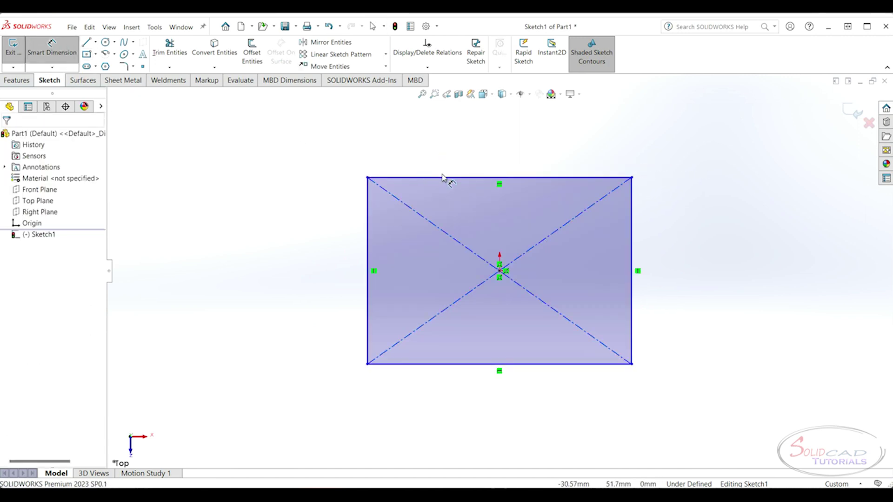
pyautogui.click(447, 176)
pyautogui.click(454, 150)
pyautogui.write('150')
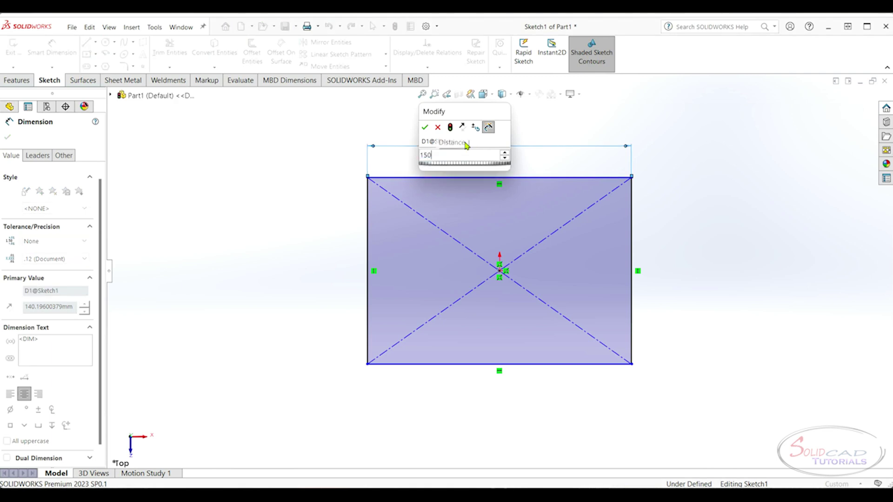
pyautogui.press('Return')
pyautogui.click(368, 245)
pyautogui.click(301, 271)
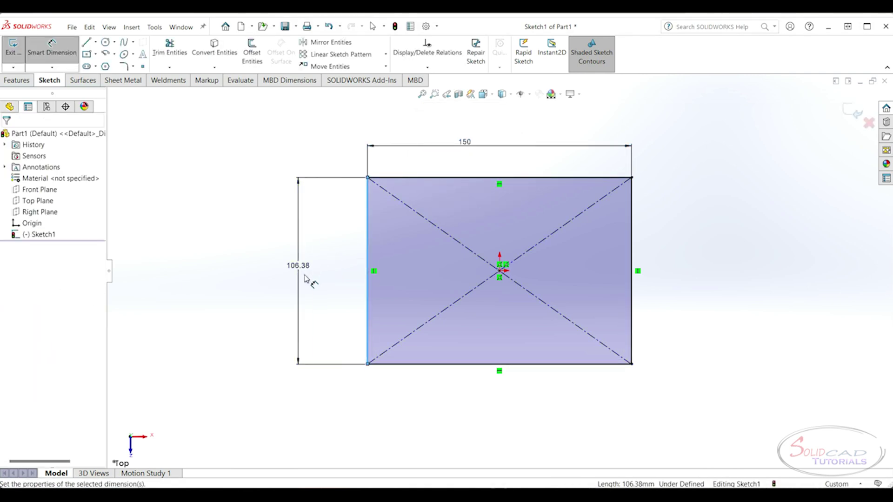
pyautogui.write('100')
pyautogui.press('Return')
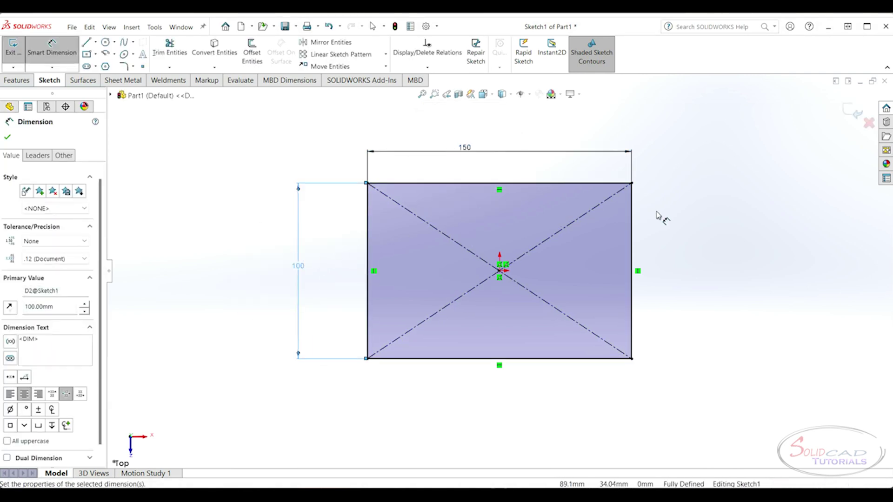
pyautogui.click(659, 216)
# Extrude Sketch1 to a 50 mm blind depth, forming a solid block.
pyautogui.click(852, 112)
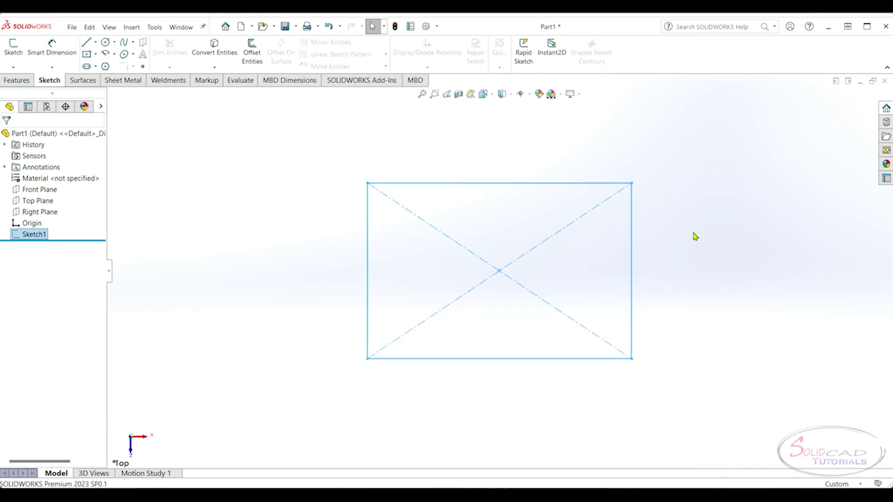
pyautogui.click(655, 230)
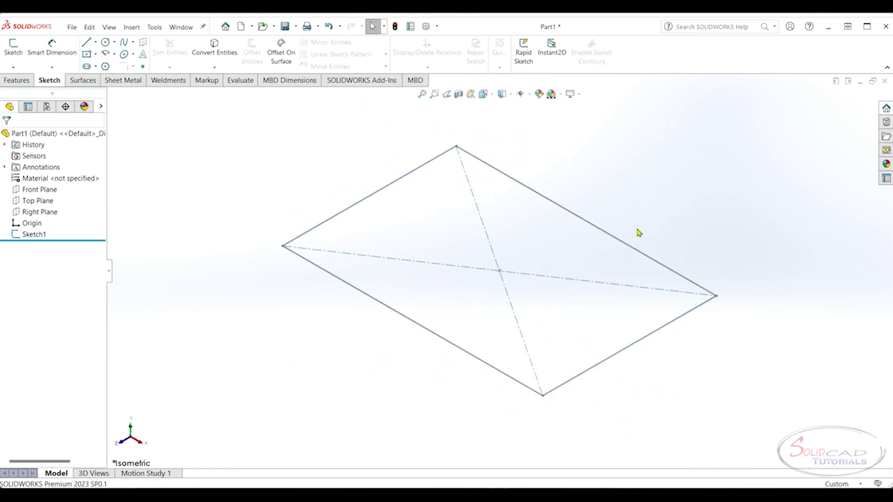
pyautogui.click(16, 79)
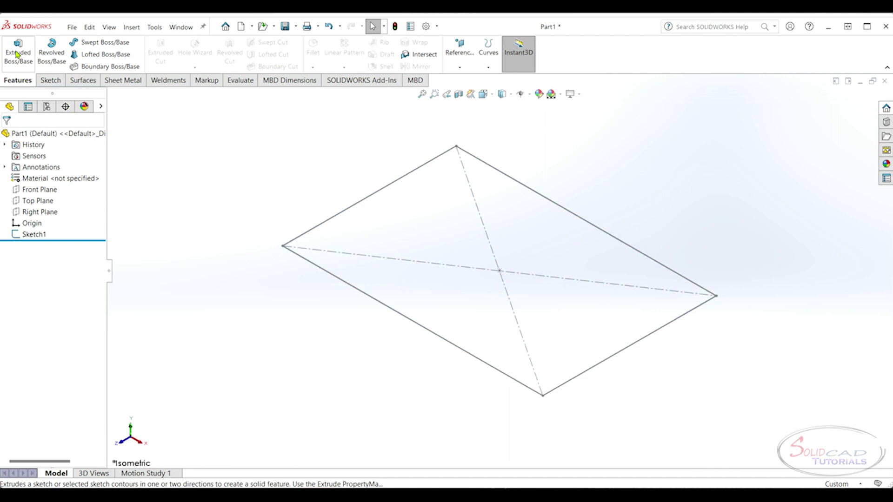
pyautogui.click(18, 53)
pyautogui.press('Escape')
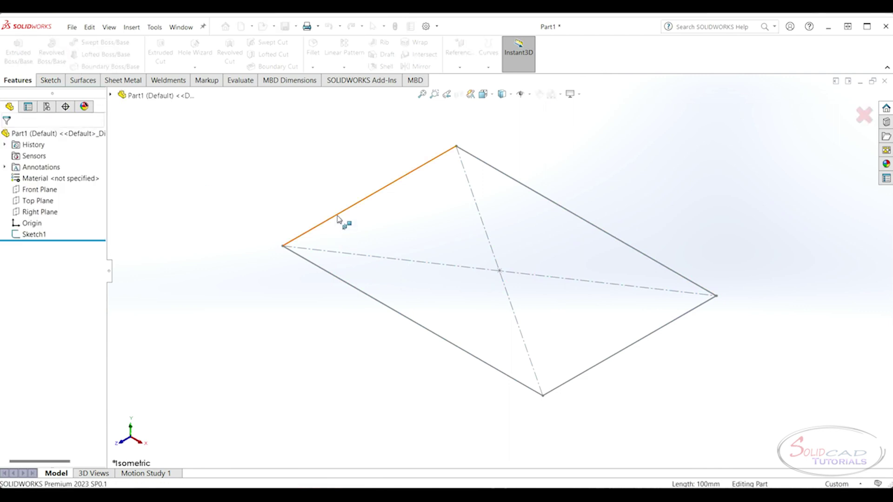
pyautogui.click(340, 219)
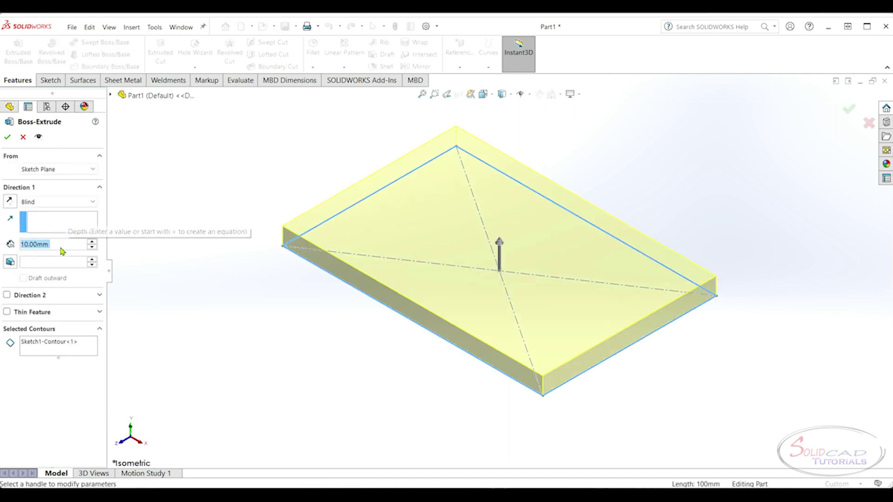
pyautogui.write('50')
pyautogui.press('Return')
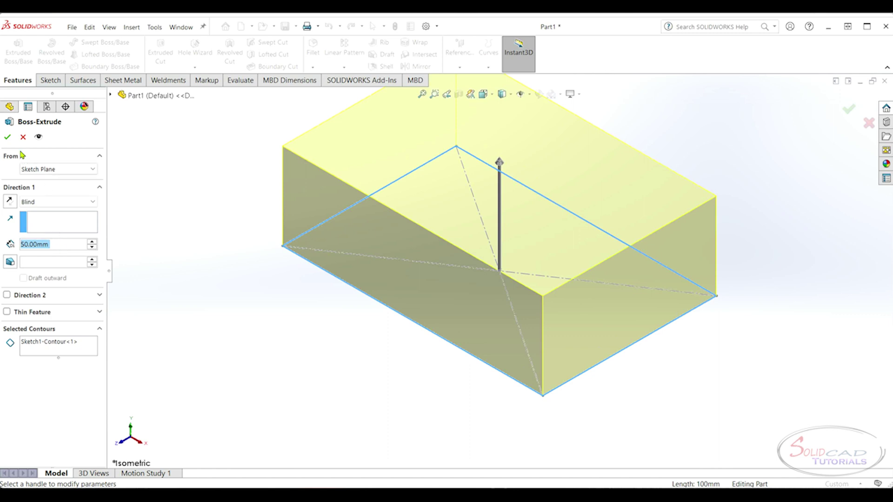
pyautogui.click(8, 138)
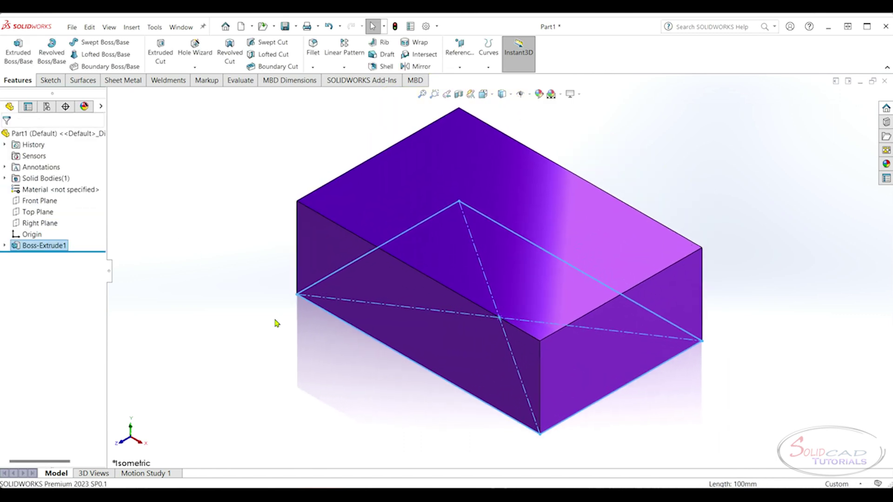
# Draw a vertical centerline through the origin on the Front Plane.
pyautogui.click(275, 323)
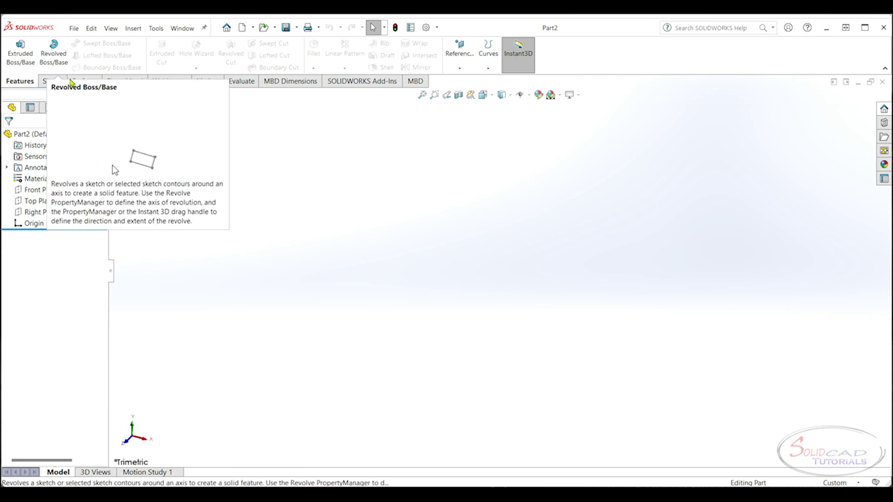
pyautogui.click(52, 81)
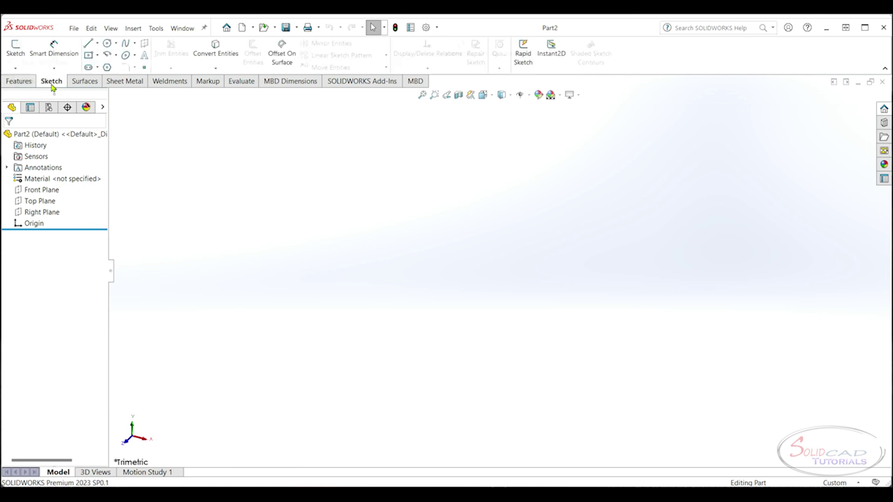
pyautogui.click(98, 43)
pyautogui.click(112, 58)
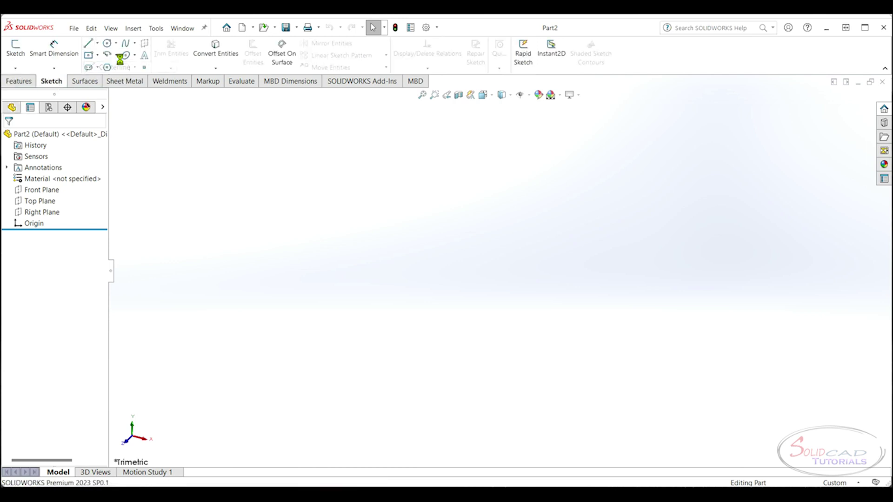
pyautogui.click(551, 261)
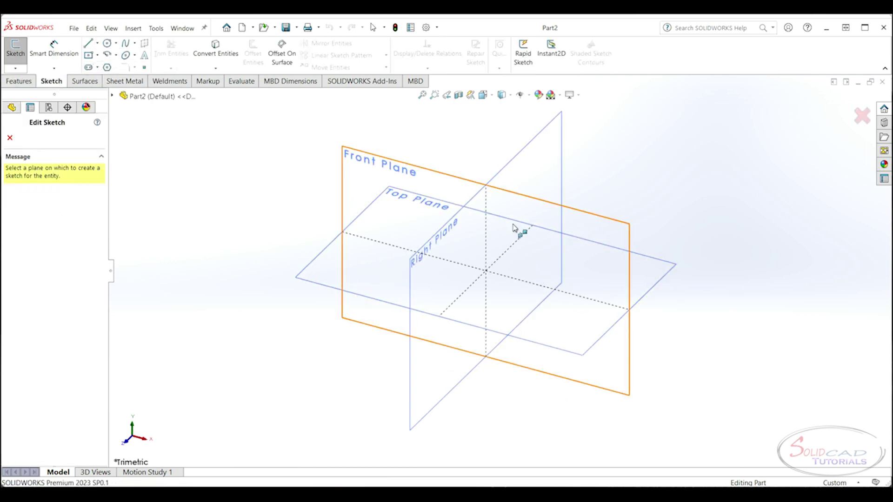
pyautogui.click(500, 146)
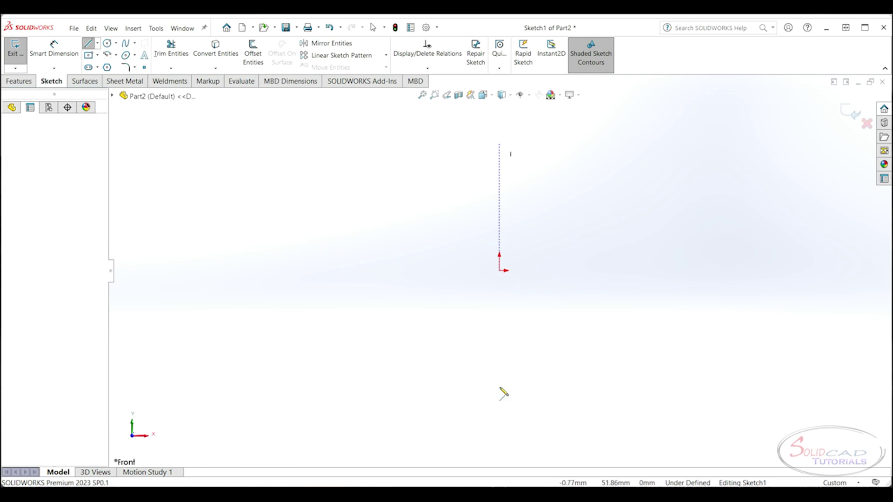
pyautogui.click(500, 421)
pyautogui.press('Escape')
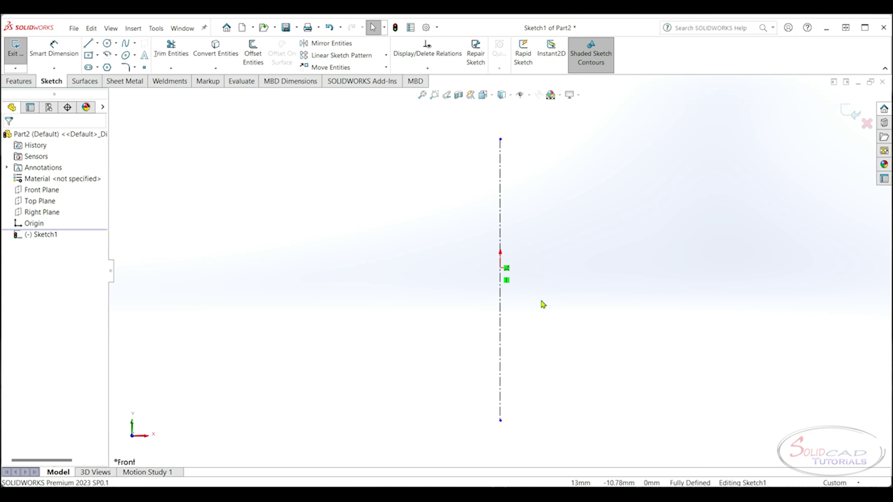
# Sketch an angled straight slot to the left of the centerline.
pyautogui.click(91, 67)
pyautogui.click(366, 210)
pyautogui.click(302, 334)
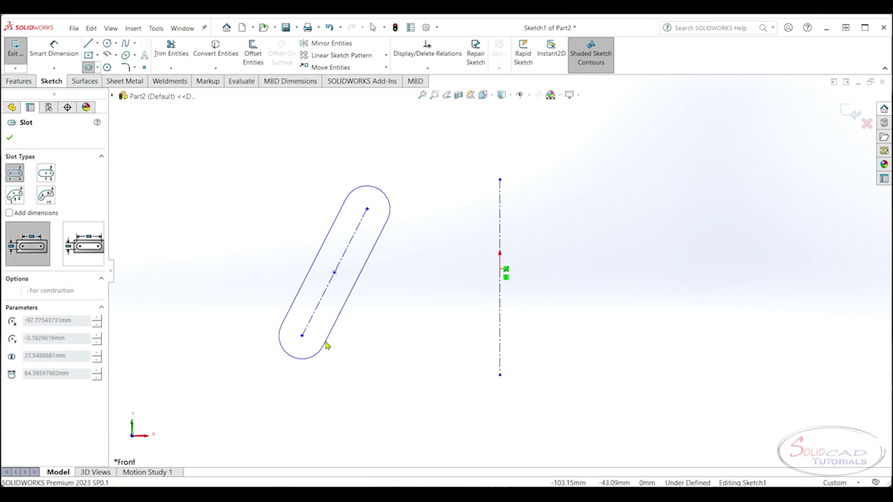
pyautogui.click(325, 346)
pyautogui.press('Escape')
# Dimension the slot end centres 80 and 120 mm from the centerline.
pyautogui.click(54, 53)
pyautogui.click(367, 209)
pyautogui.click(500, 196)
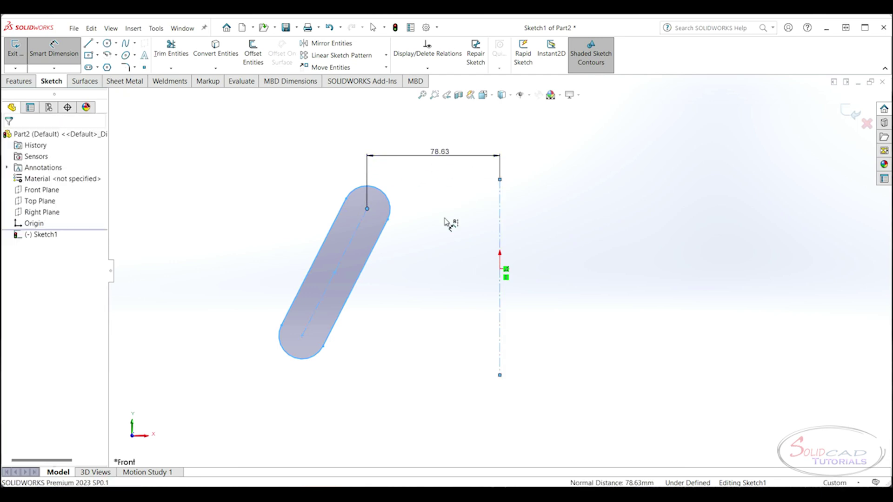
pyautogui.click(447, 152)
pyautogui.write('80')
pyautogui.press('Return')
pyautogui.click(302, 335)
pyautogui.click(500, 335)
pyautogui.click(461, 385)
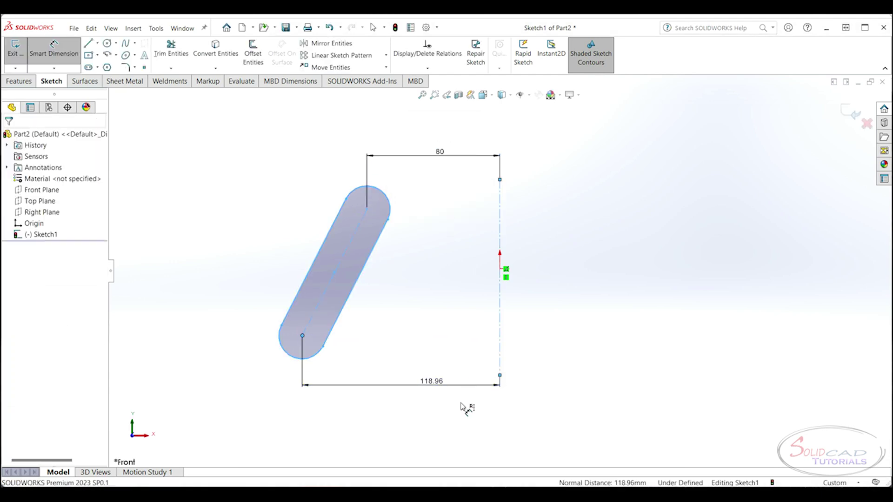
pyautogui.write('120')
pyautogui.press('Return')
# Set 60 mm vertical spacing between the slot end centres and exit the sketch.
pyautogui.click(366, 209)
pyautogui.click(303, 335)
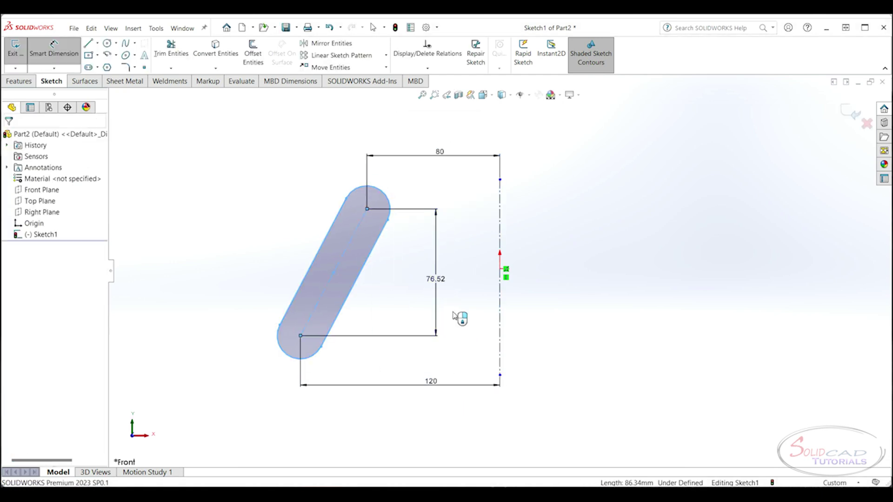
pyautogui.click(437, 279)
pyautogui.write('60')
pyautogui.press('Return')
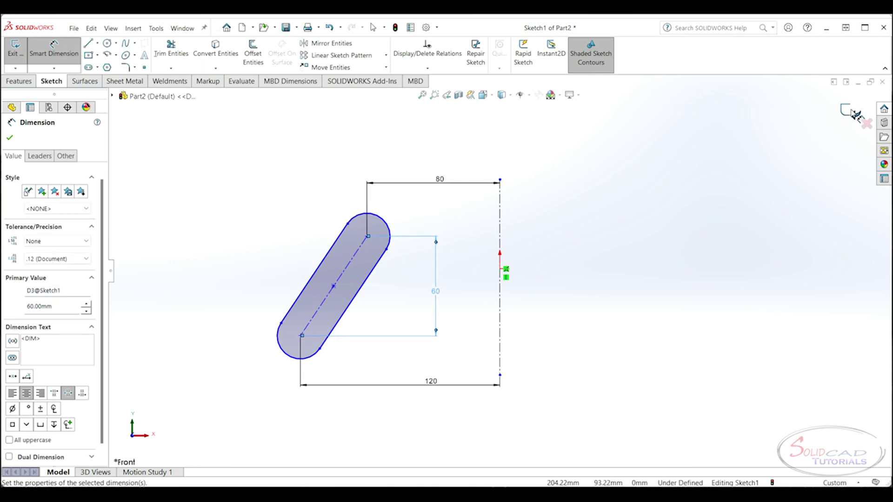
pyautogui.click(848, 110)
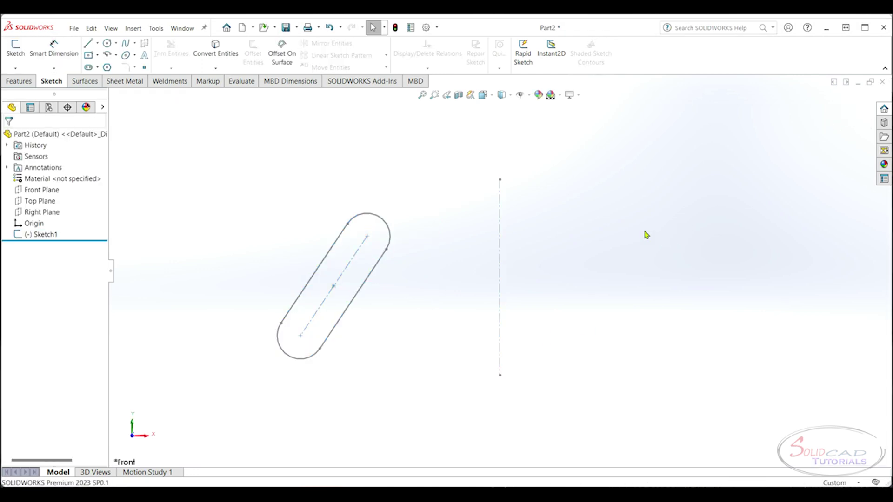
# Revolve the slot sketch 360° about the vertical centerline, then view it isometrically.
pyautogui.click(19, 82)
pyautogui.click(54, 53)
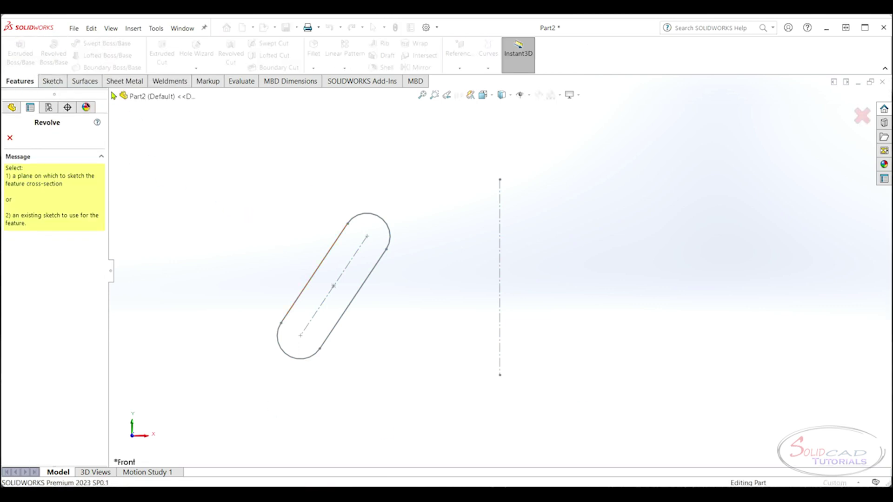
pyautogui.click(381, 221)
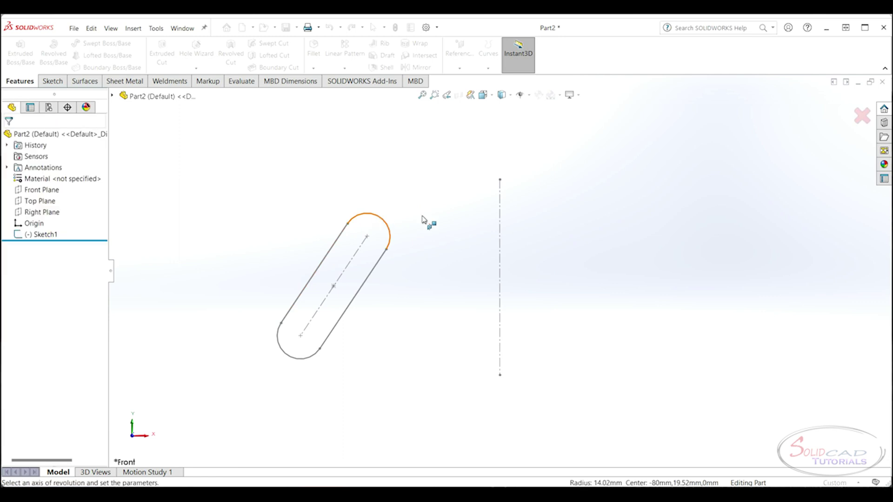
pyautogui.scroll(1, 448, 278)
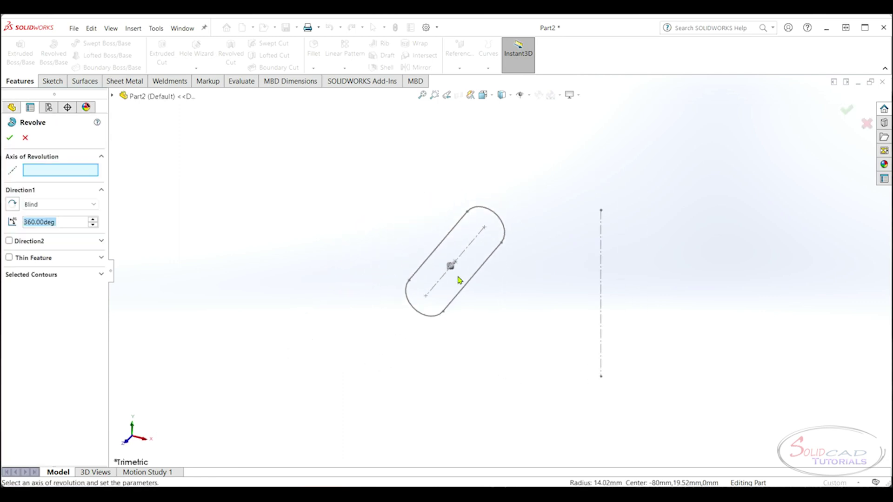
pyautogui.click(604, 287)
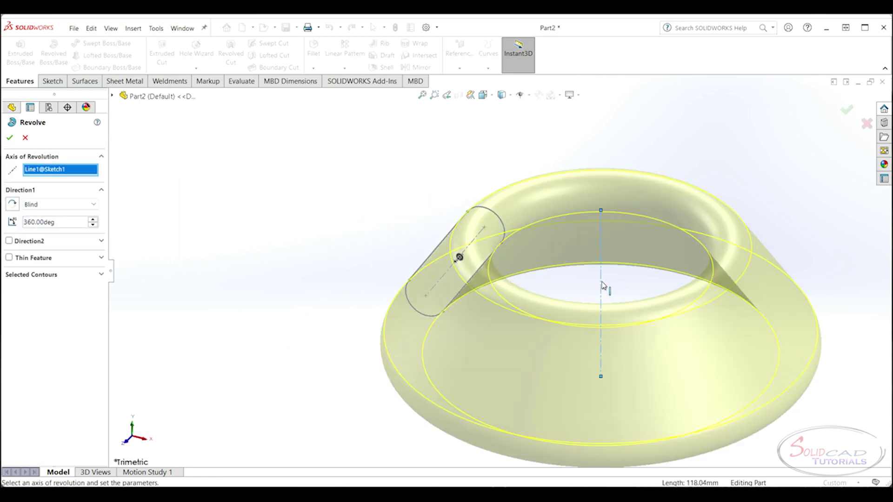
pyautogui.click(9, 137)
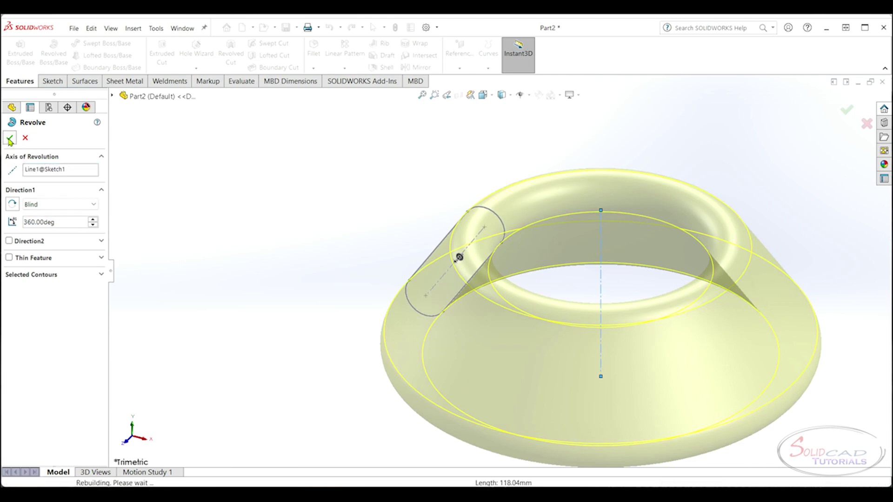
pyautogui.scroll(-3, 621, 263)
pyautogui.moveTo(624, 261)
pyautogui.mouseDown(button='middle')
pyautogui.moveTo(375, 229)
pyautogui.moveTo(488, 279)
pyautogui.mouseUp(button='middle')
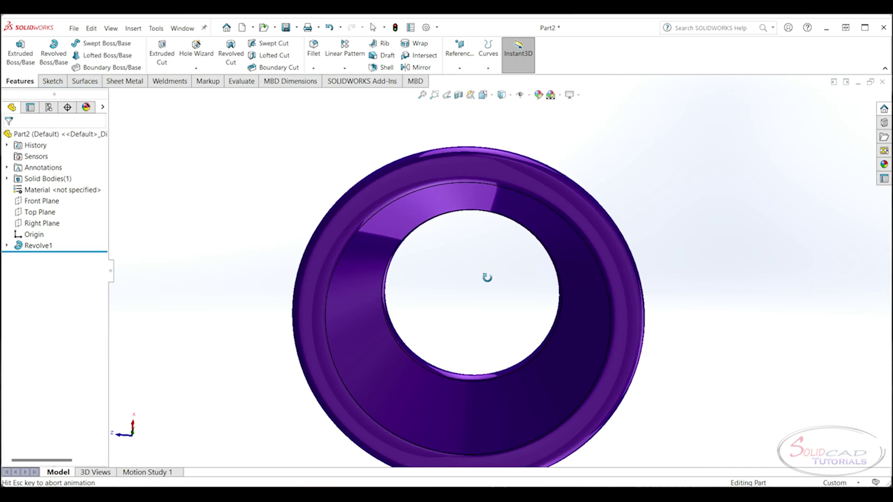
pyautogui.hotkey('ctrl', '7')
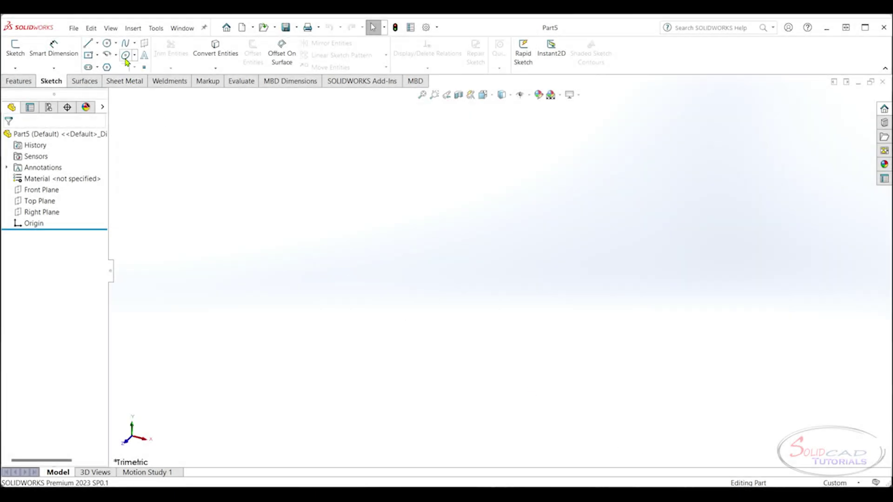
# Draw a four-point S-shaped spline on the Front Plane and view it isometrically.
pyautogui.click(14, 48)
pyautogui.click(370, 175)
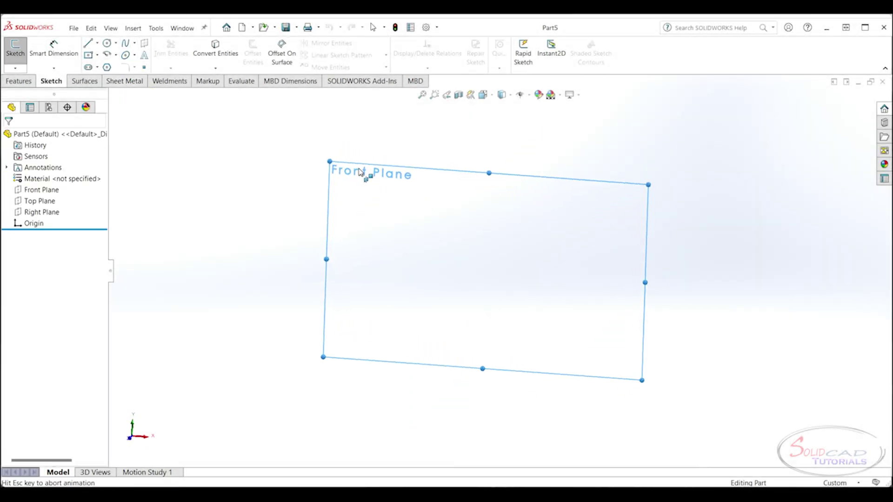
pyautogui.click(273, 270)
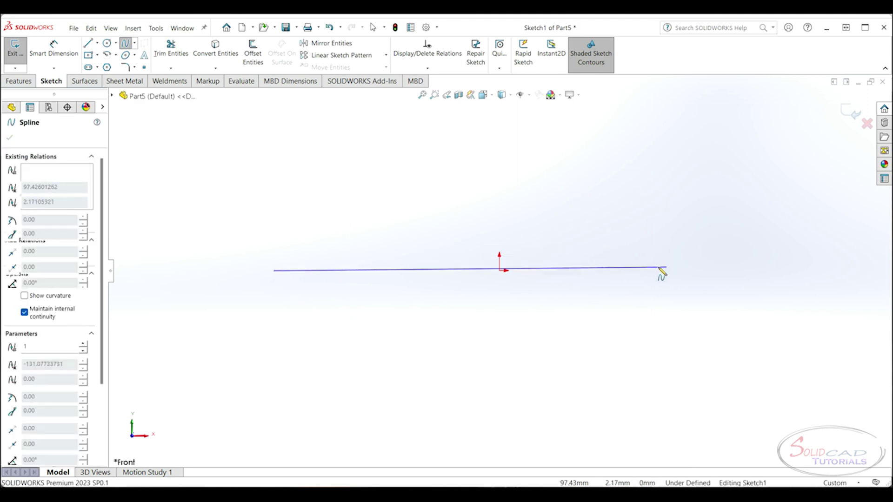
pyautogui.click(455, 183)
pyautogui.click(621, 249)
pyautogui.doubleClick(745, 227)
pyautogui.press('Escape')
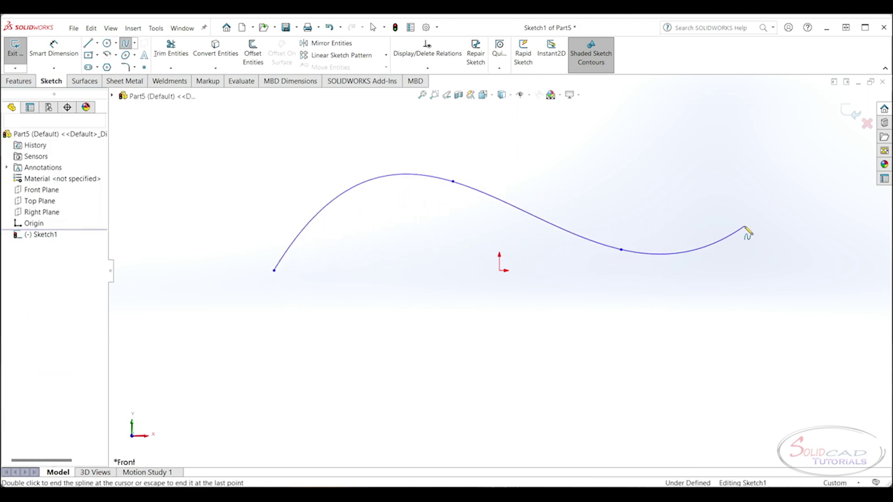
pyautogui.hotkey('ctrl', '7')
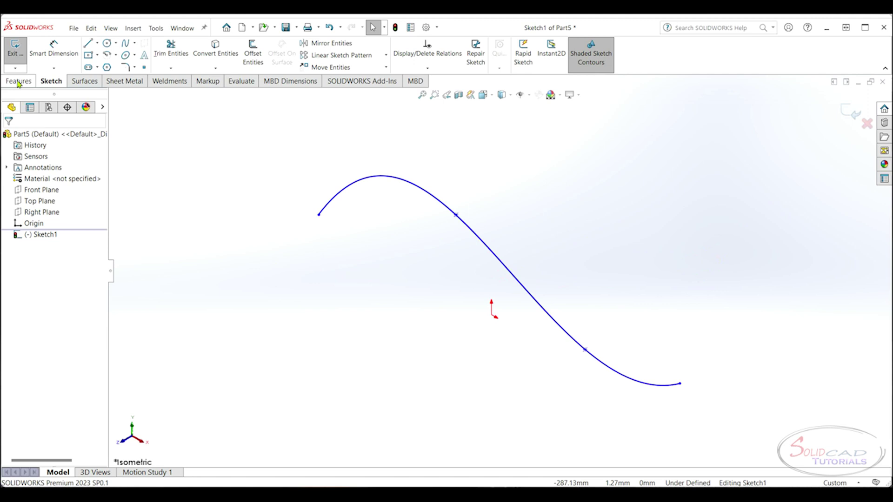
pyautogui.click(18, 81)
# Create Plane1 perpendicular to the spline and coincident with its end point.
pyautogui.click(519, 53)
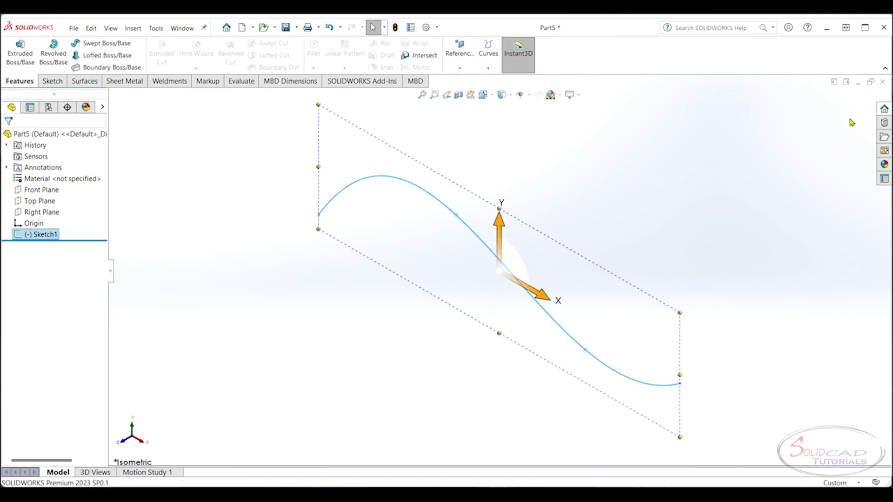
pyautogui.click(459, 69)
pyautogui.click(482, 84)
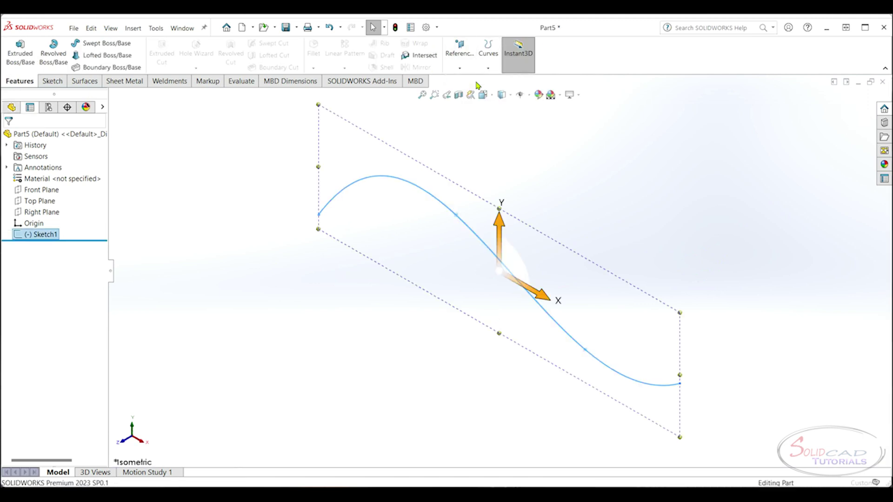
pyautogui.click(670, 391)
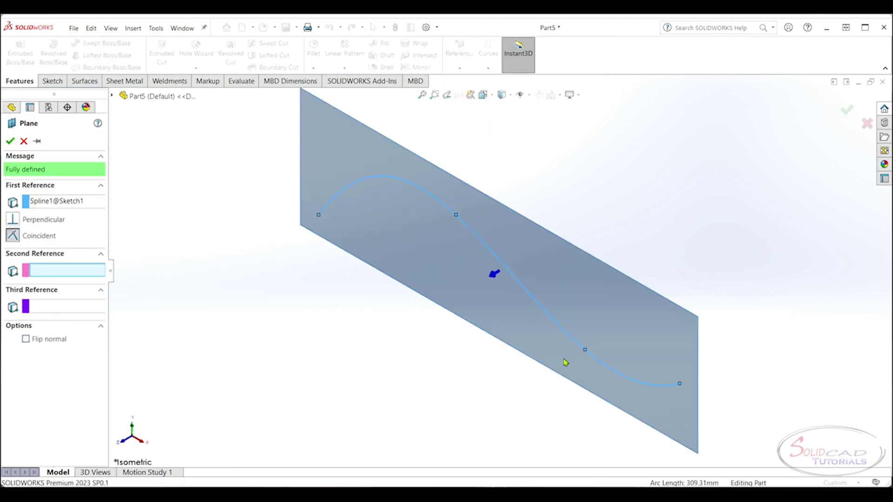
pyautogui.click(680, 385)
pyautogui.scroll(-3, 684, 377)
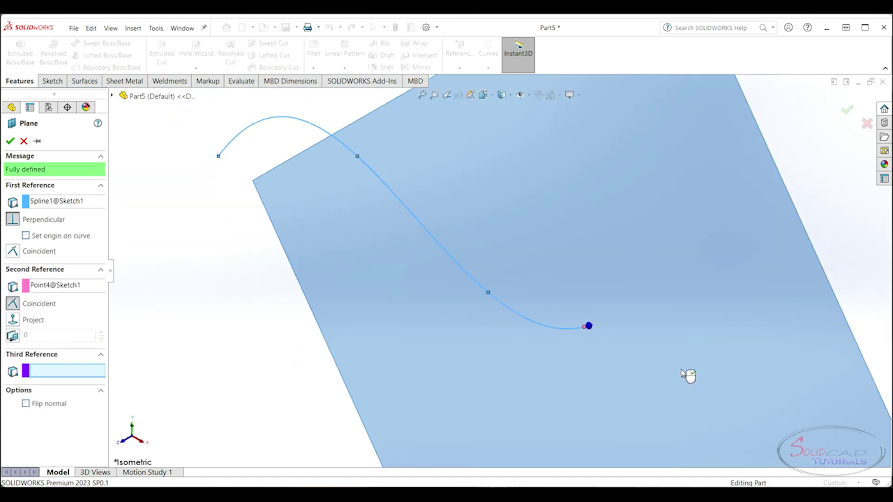
pyautogui.click(846, 111)
pyautogui.scroll(3, 645, 268)
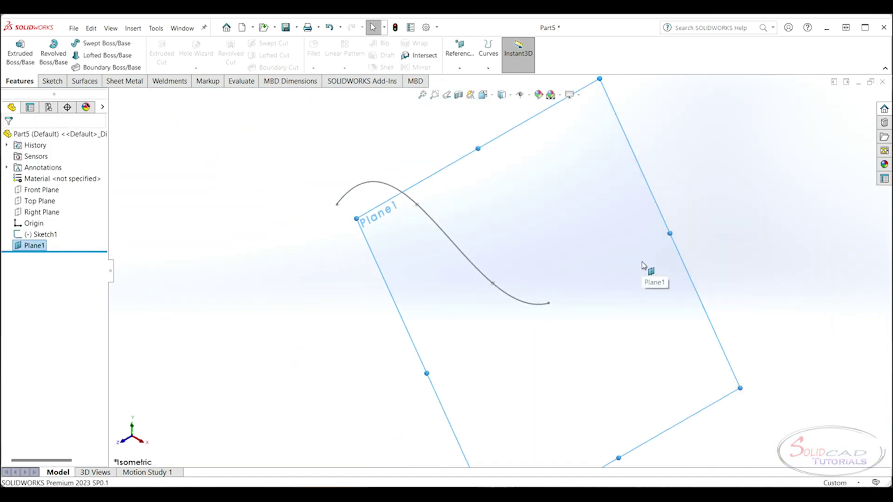
pyautogui.click(645, 269)
# On Plane1, draw a circle at the spline end with a 60 mm diameter.
pyautogui.click(669, 234)
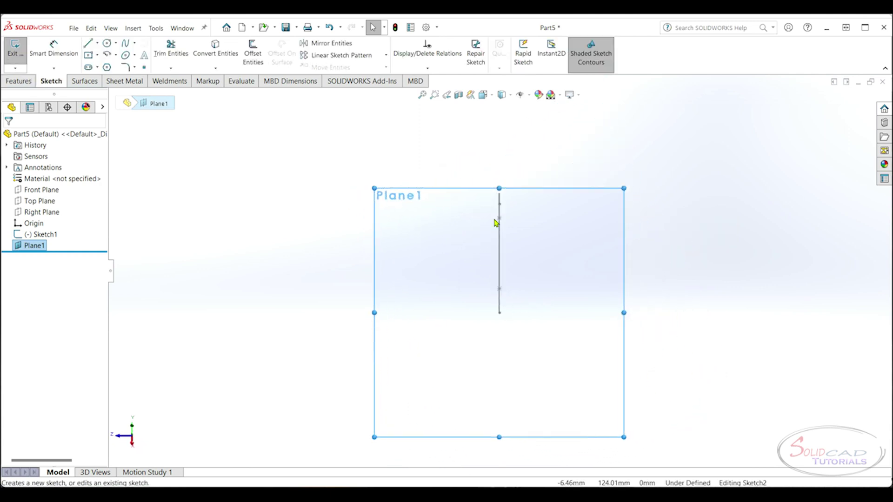
pyautogui.click(107, 44)
pyautogui.scroll(-3, 500, 310)
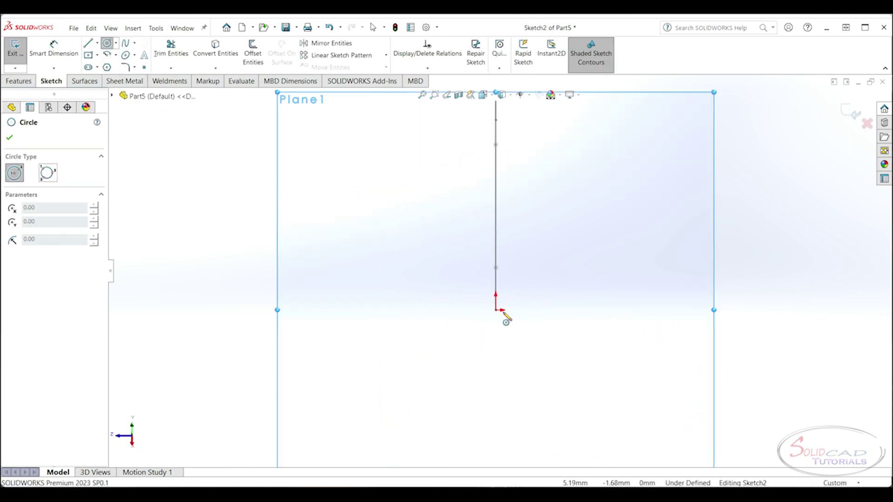
pyautogui.moveTo(496, 311); pyautogui.dragTo(496, 269)
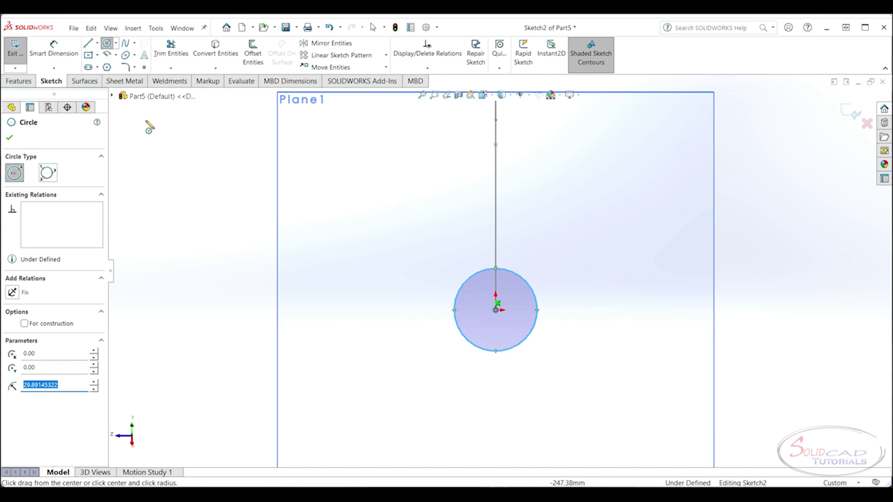
pyautogui.click(53, 49)
pyautogui.click(537, 307)
pyautogui.click(600, 300)
pyautogui.click(634, 347)
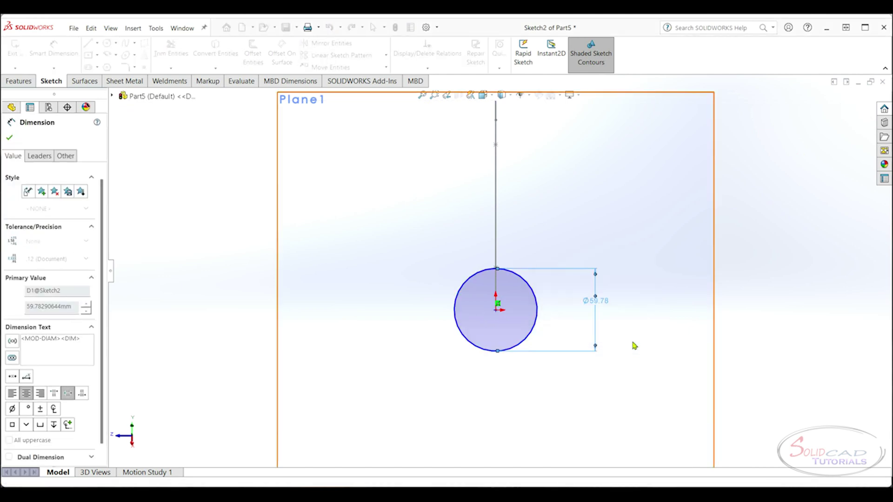
pyautogui.scroll(3, 634, 346)
pyautogui.hotkey('ctrl', '7')
pyautogui.press('Escape')
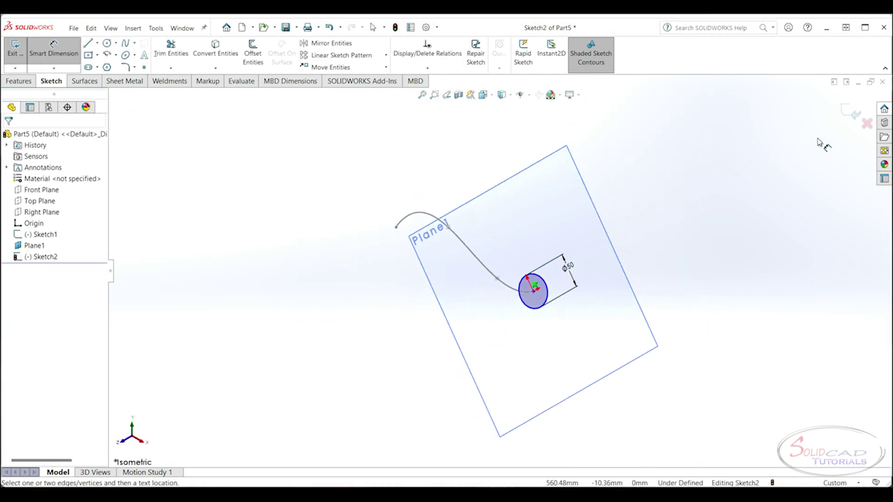
pyautogui.click(850, 113)
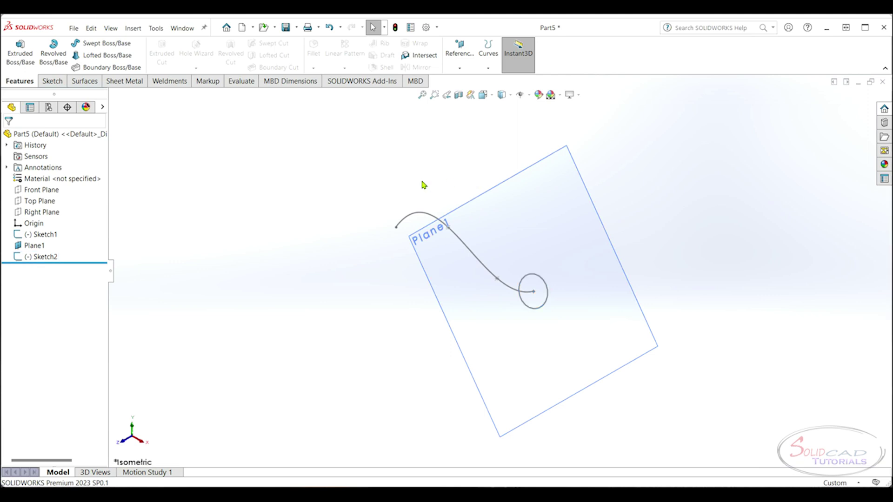
# Sweep the circle profile along the spline path to create Sweep1.
pyautogui.click(101, 43)
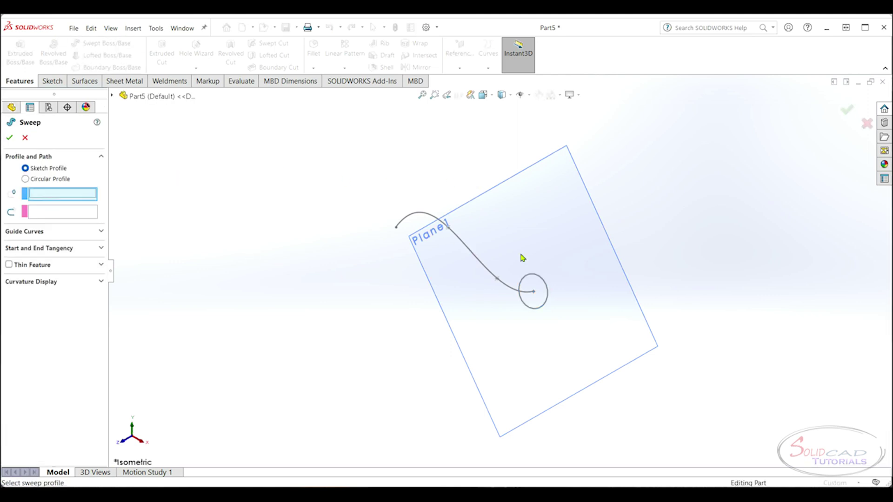
pyautogui.click(538, 279)
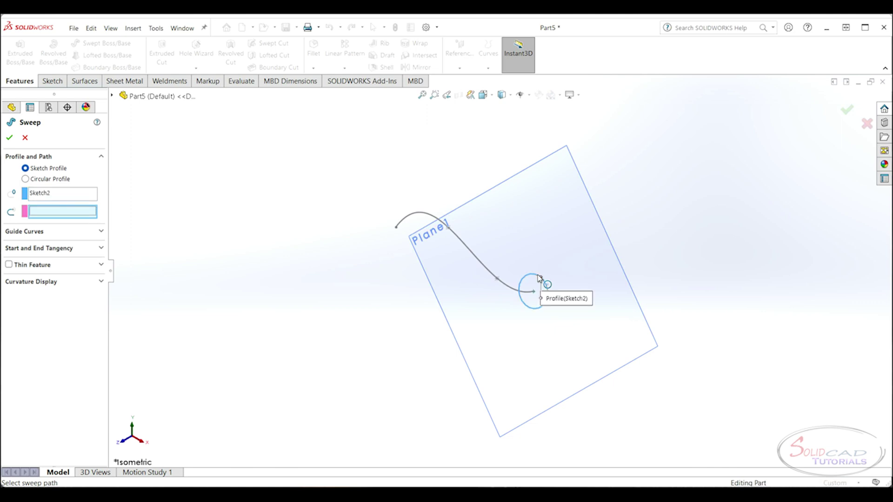
pyautogui.click(486, 269)
pyautogui.press('Return')
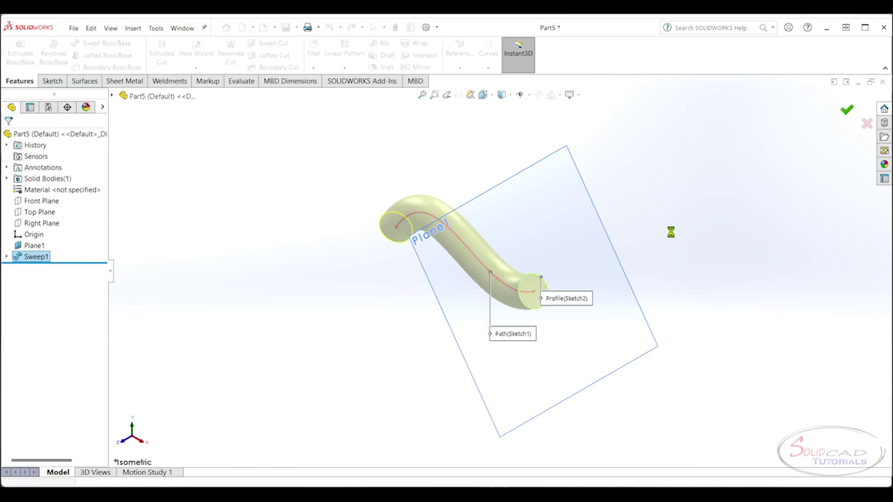
# Delete Plane1 and confirm the removal.
pyautogui.rightClick(529, 229)
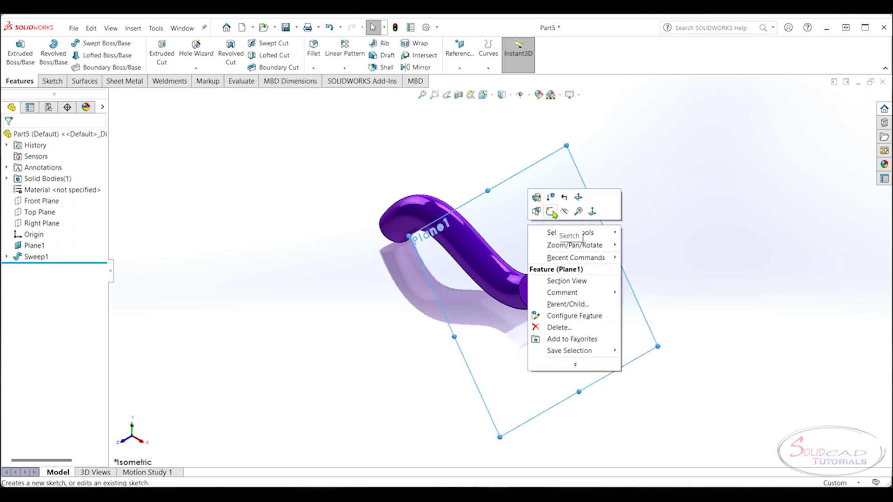
pyautogui.click(548, 213)
pyautogui.scroll(-3, 673, 209)
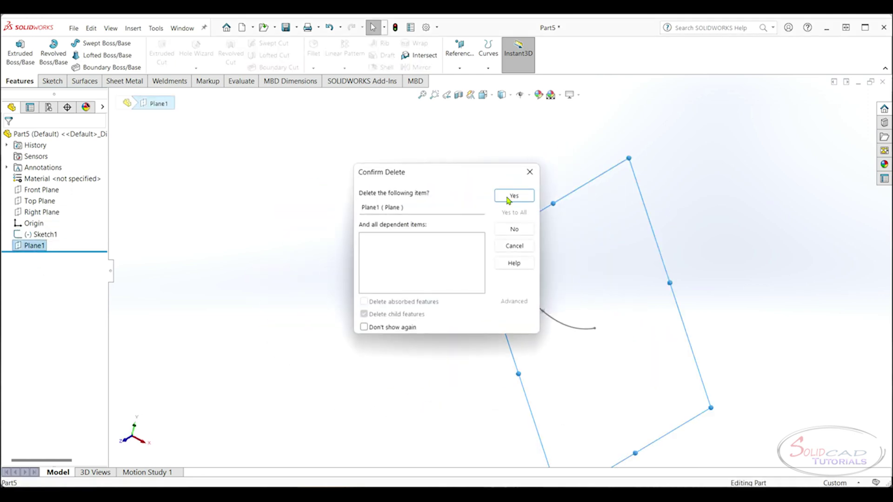
pyautogui.click(508, 202)
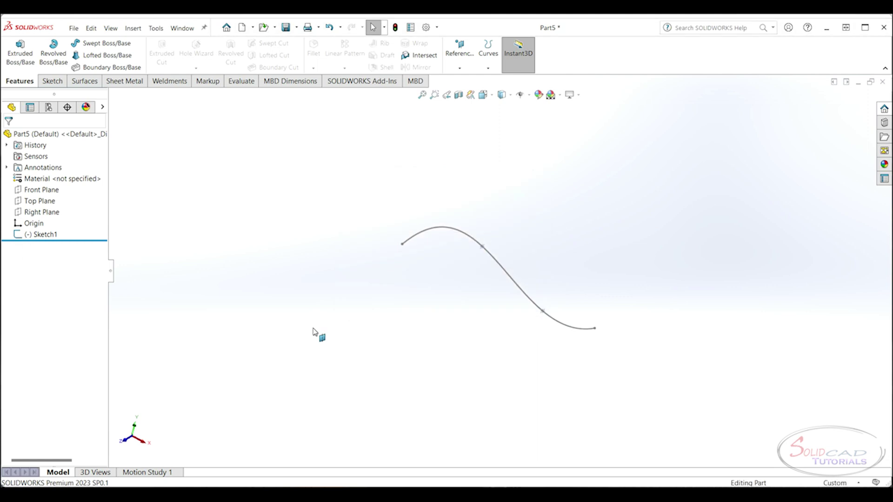
# Sweep a 40 mm circular-profile tube along the S-curve and orbit to inspect it.
pyautogui.click(107, 43)
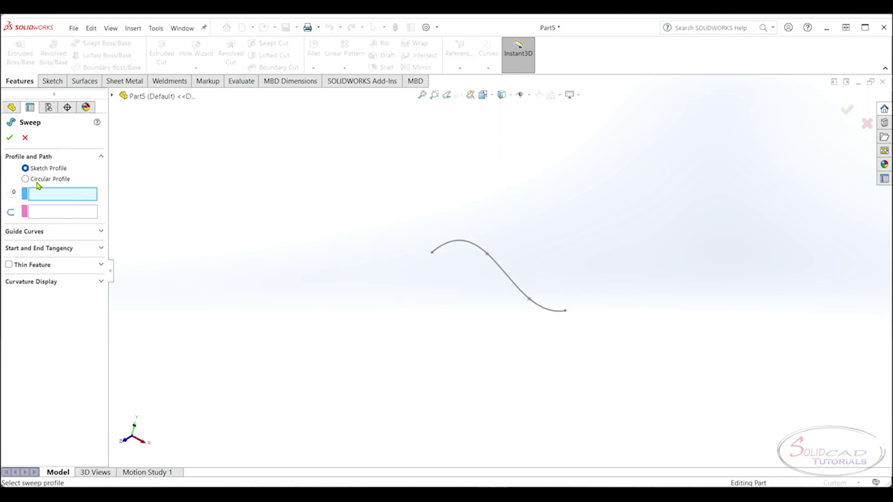
pyautogui.click(26, 179)
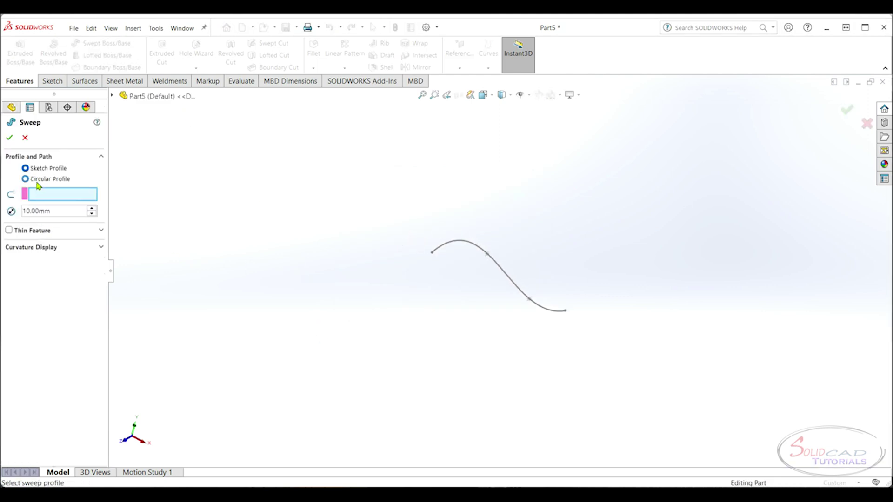
pyautogui.click(504, 274)
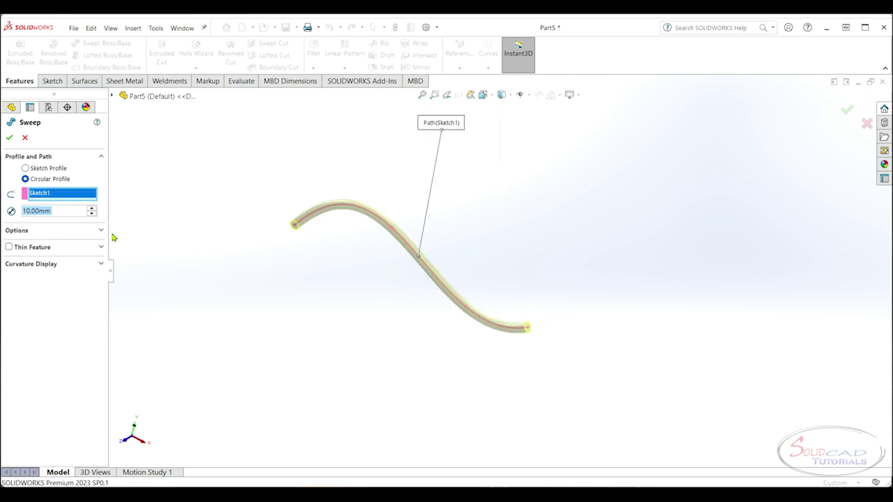
pyautogui.click(92, 209)
pyautogui.click(91, 208)
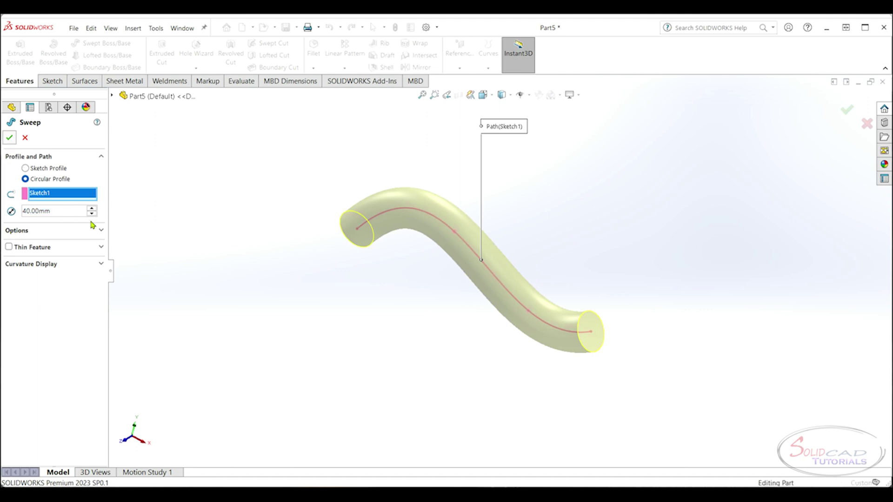
pyautogui.click(10, 137)
pyautogui.moveTo(447, 238); pyautogui.dragTo(610, 297, button='middle')
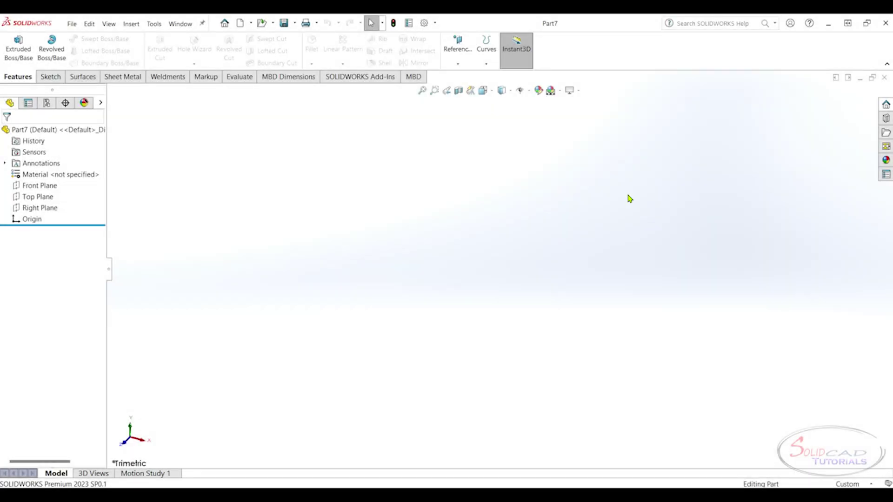
# Draw a hexagon on the Top Plane centred on the origin, then close the sketch.
pyautogui.click(50, 76)
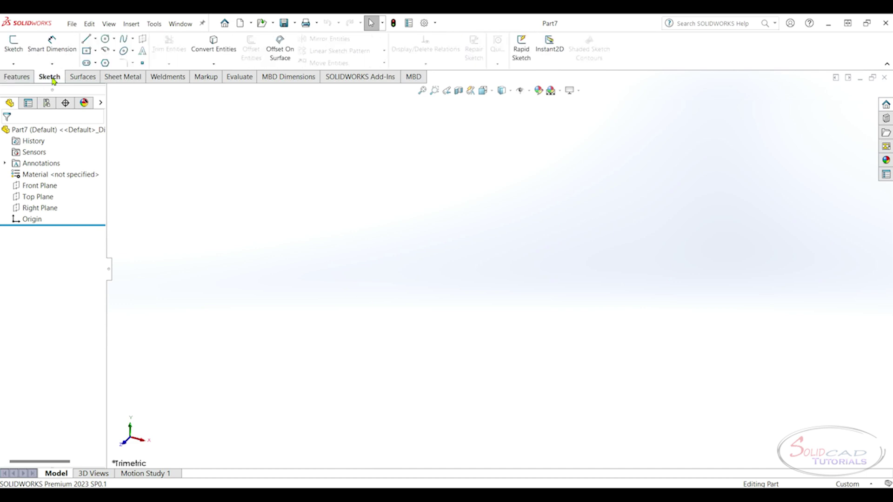
pyautogui.click(106, 63)
pyautogui.click(668, 270)
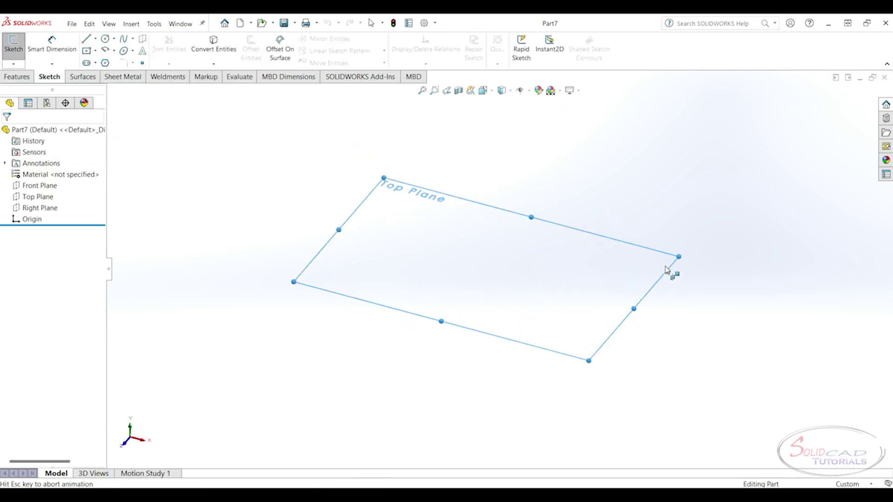
pyautogui.click(503, 272)
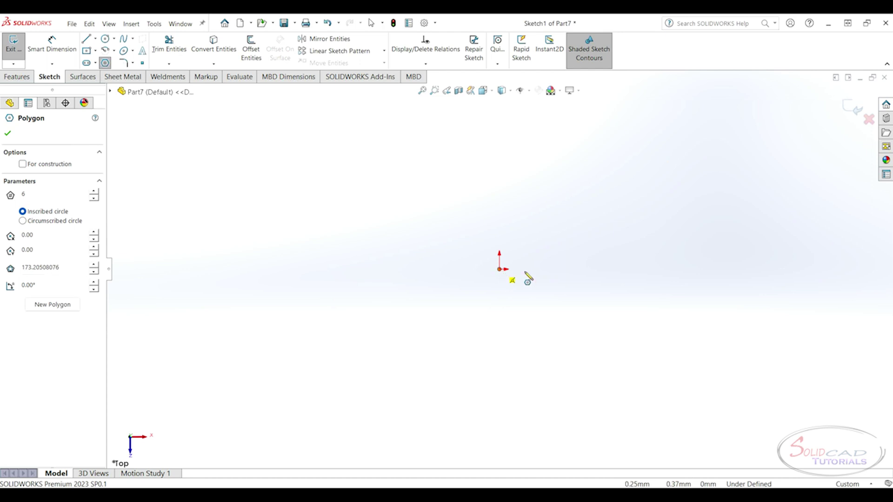
pyautogui.click(605, 222)
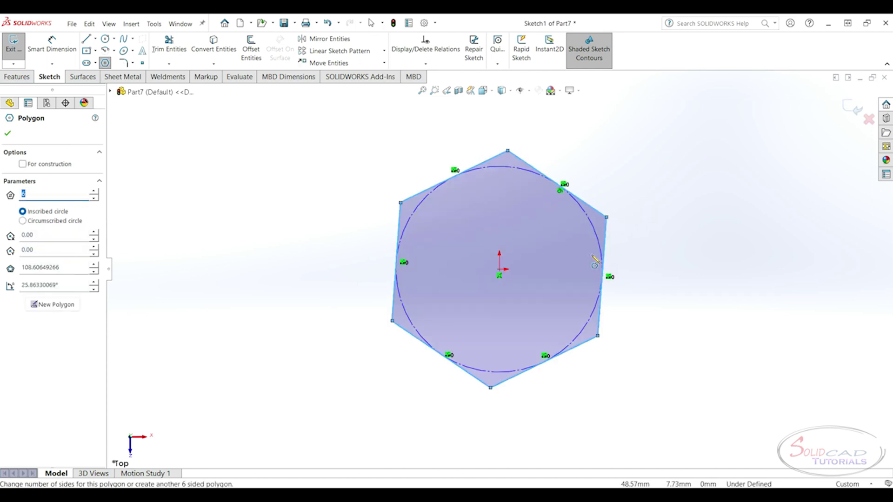
pyautogui.scroll(-2, 594, 262)
pyautogui.click(853, 108)
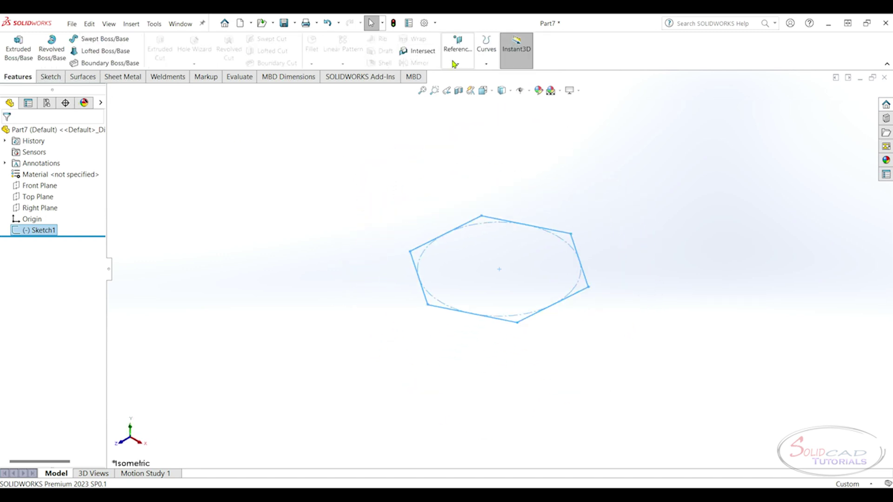
# Create Plane1 offset 80 mm above the Top Plane.
pyautogui.click(454, 64)
pyautogui.click(466, 76)
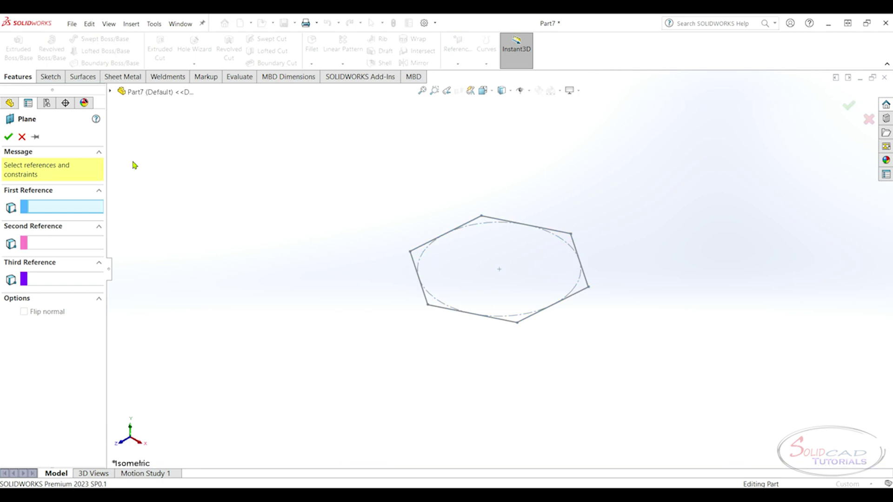
pyautogui.click(111, 93)
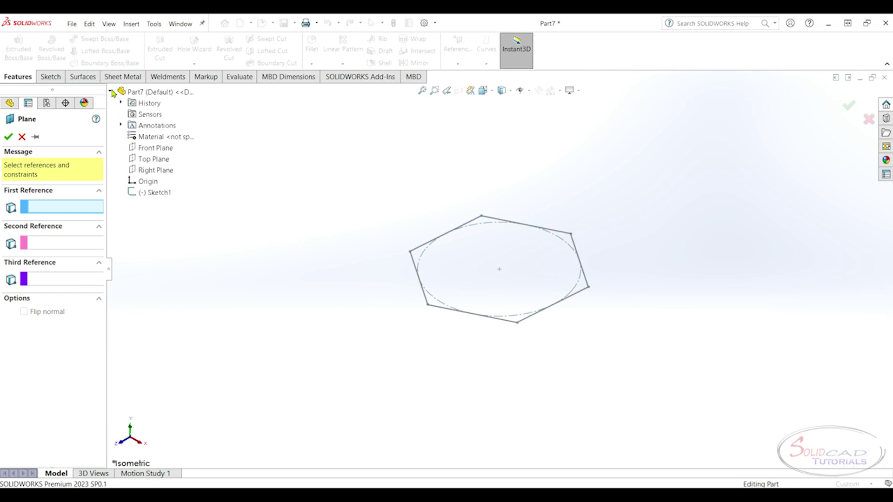
pyautogui.click(153, 159)
pyautogui.write('80')
pyautogui.press('Return')
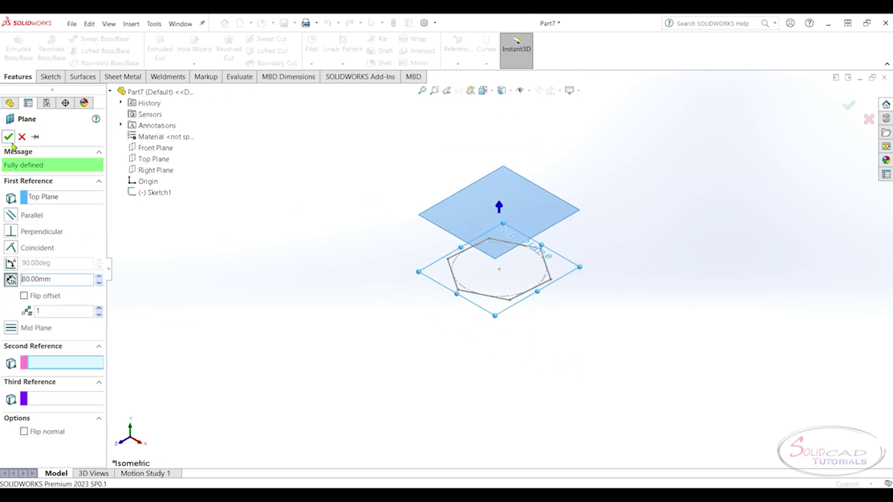
pyautogui.click(8, 137)
pyautogui.scroll(3, 313, 279)
# Sketch an origin-centred ellipse on Plane1 above the hexagon.
pyautogui.click(600, 164)
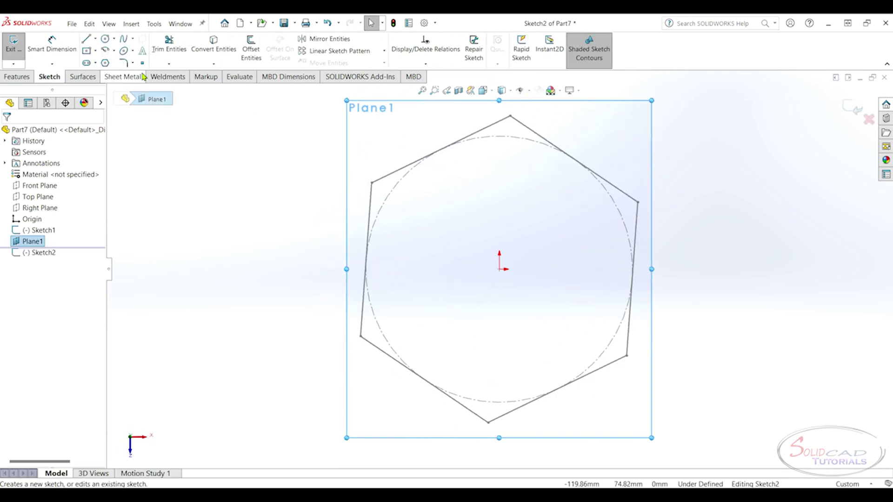
pyautogui.click(124, 55)
pyautogui.click(498, 267)
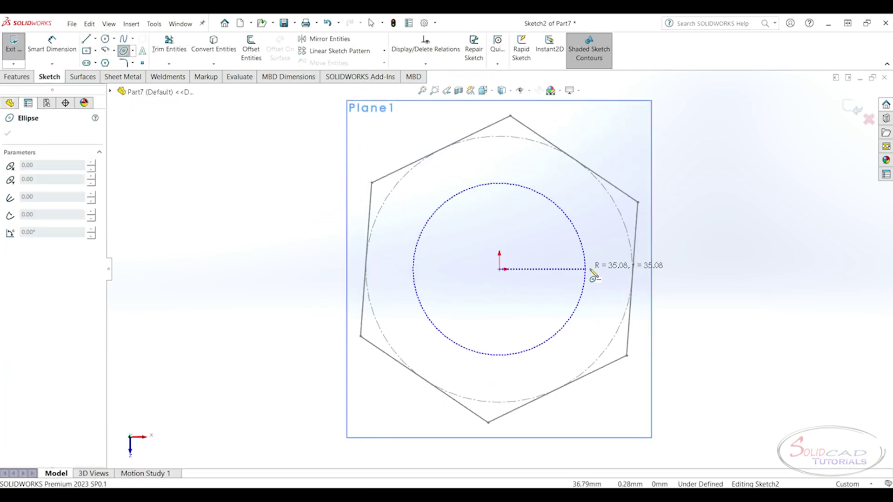
pyautogui.click(620, 269)
pyautogui.click(577, 207)
pyautogui.click(847, 106)
pyautogui.hotkey('ctrl', '7')
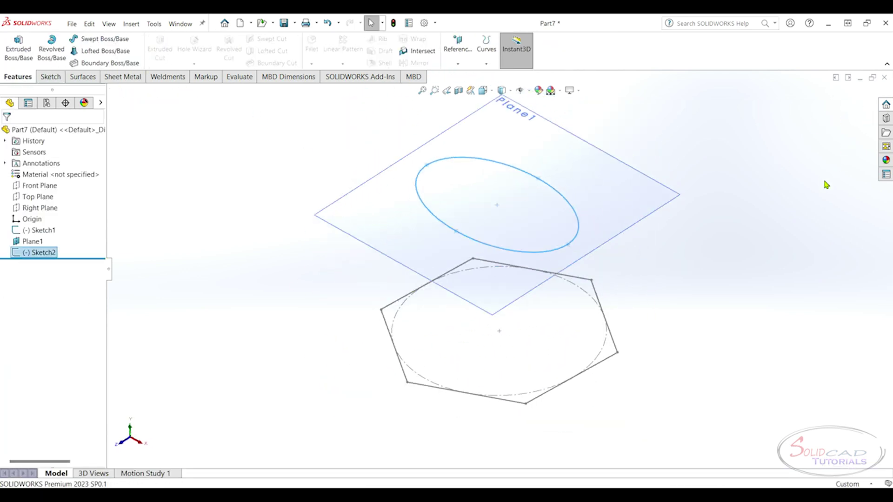
# Hide Plane1 in isometric view and select the Front Plane for the next sketch.
pyautogui.click(655, 196)
pyautogui.click(709, 164)
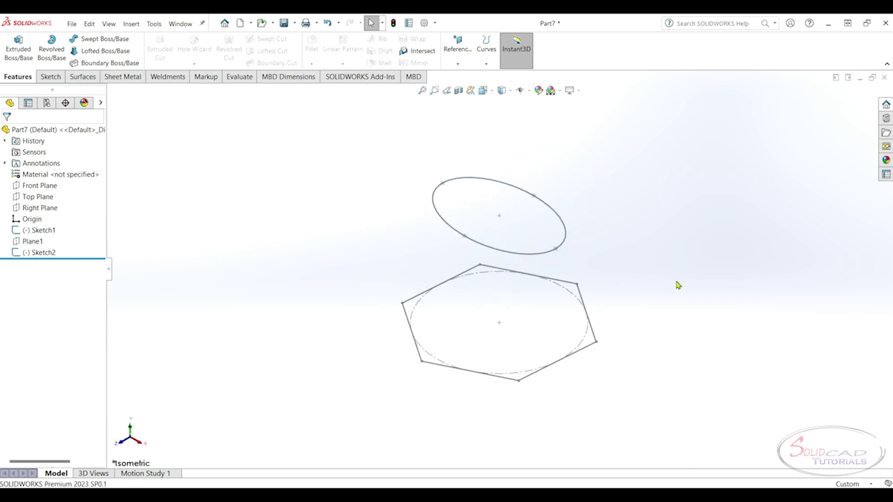
pyautogui.click(39, 186)
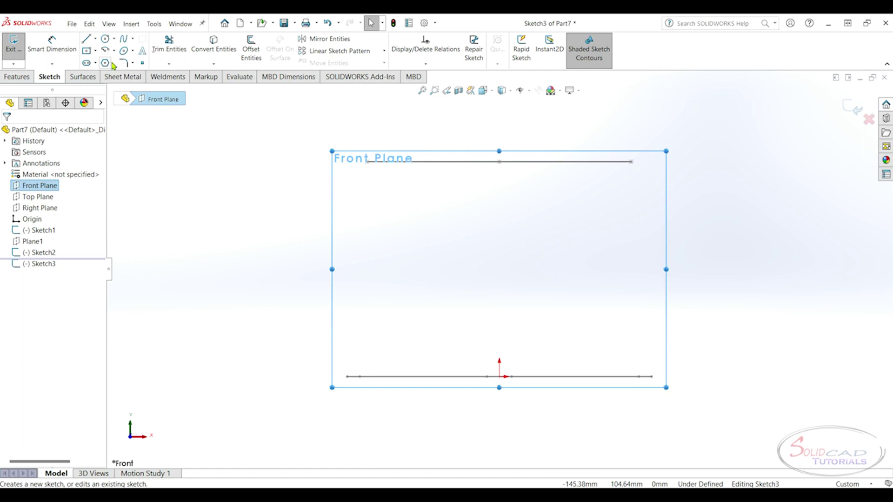
# Draw the left spline from the top line's end, bowing inward, to the bottom line's end.
pyautogui.click(124, 40)
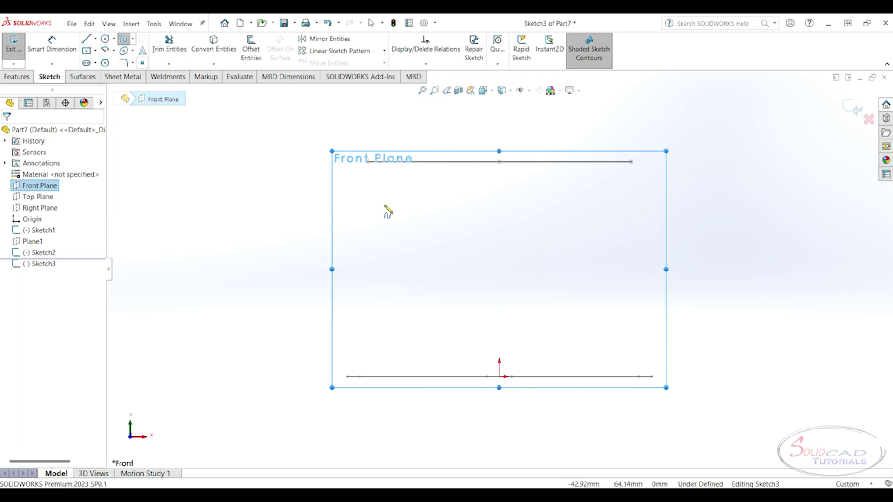
pyautogui.click(358, 162)
pyautogui.click(386, 265)
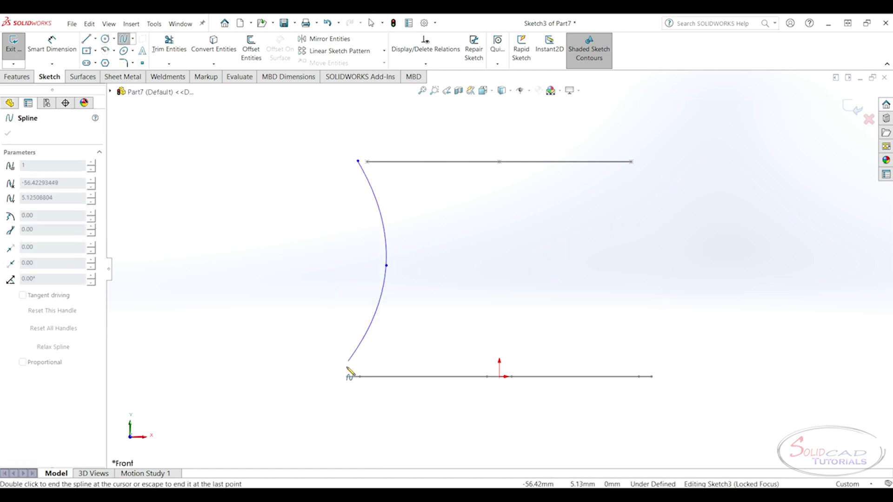
pyautogui.doubleClick(336, 377)
pyautogui.press('Escape')
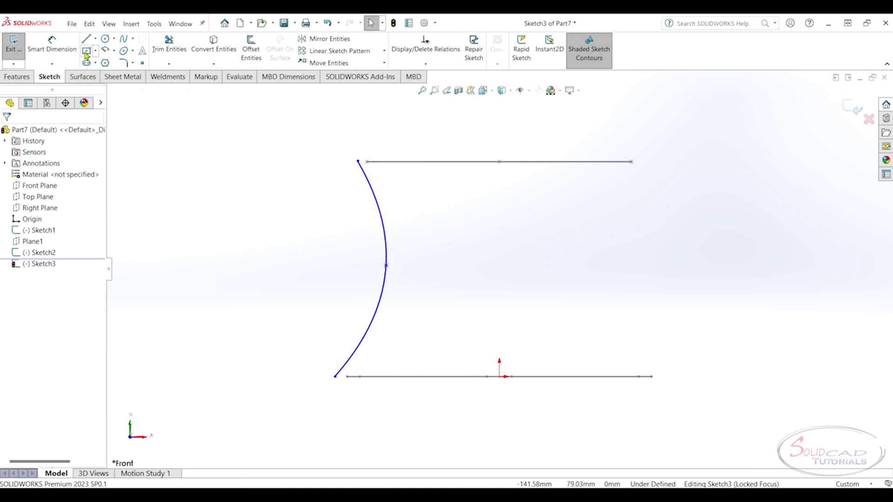
# Draw the right spline from the top line's right end to the bottom line's right end.
pyautogui.click(124, 41)
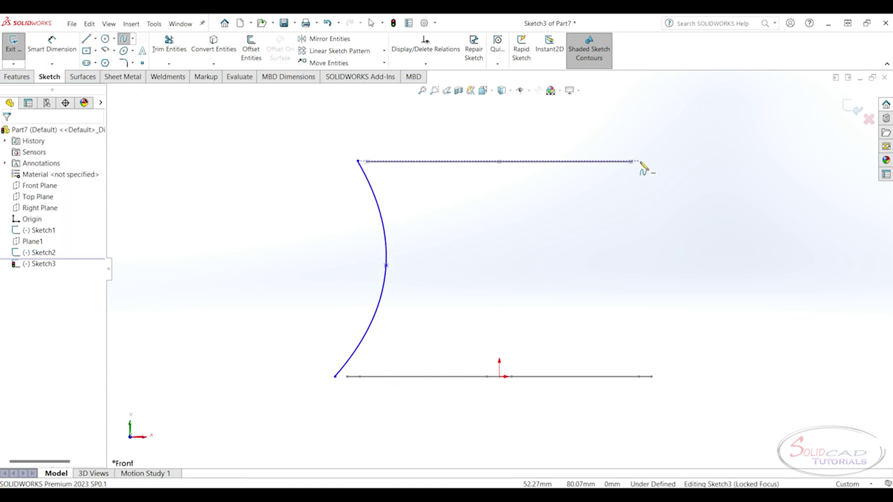
pyautogui.click(633, 162)
pyautogui.click(595, 274)
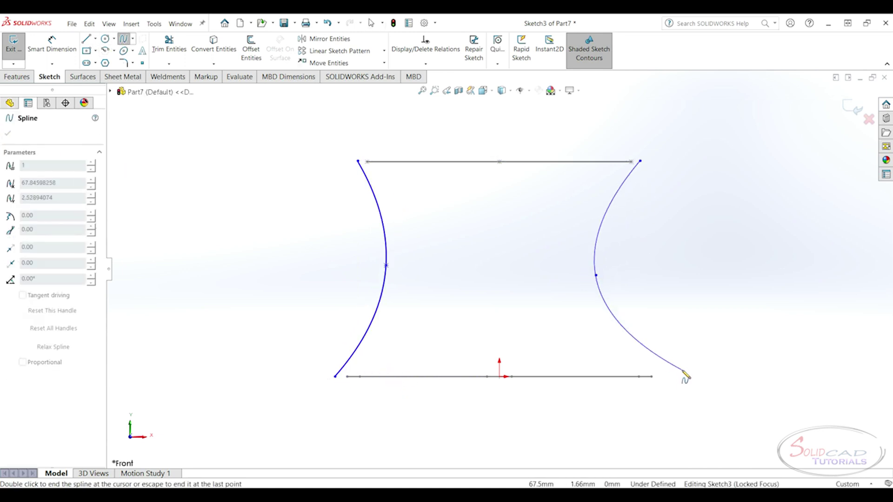
pyautogui.doubleClick(675, 379)
pyautogui.press('Escape')
pyautogui.hotkey('ctrl', '7')
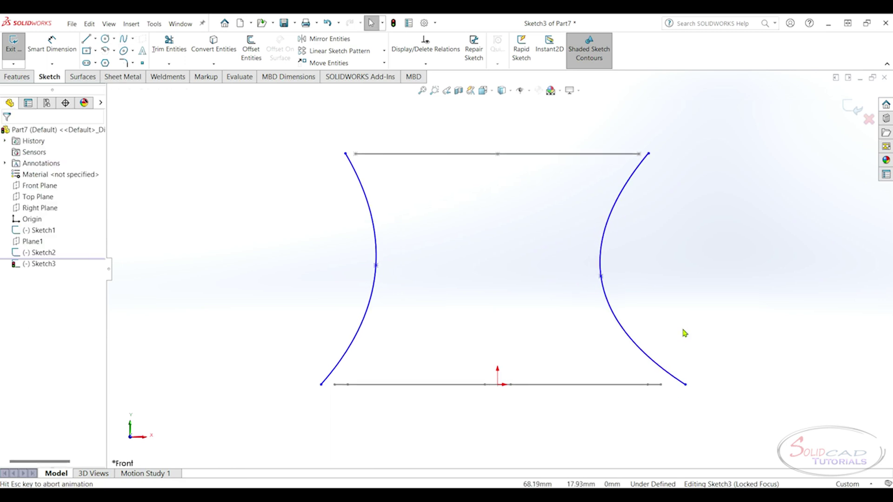
pyautogui.scroll(-2, 460, 258)
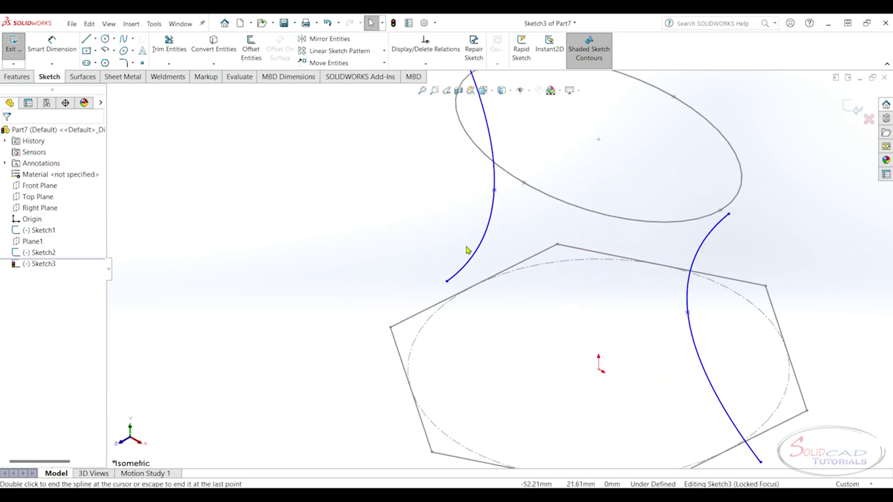
pyautogui.scroll(-2, 489, 160)
pyautogui.scroll(-2, 484, 124)
pyautogui.scroll(-3, 484, 124)
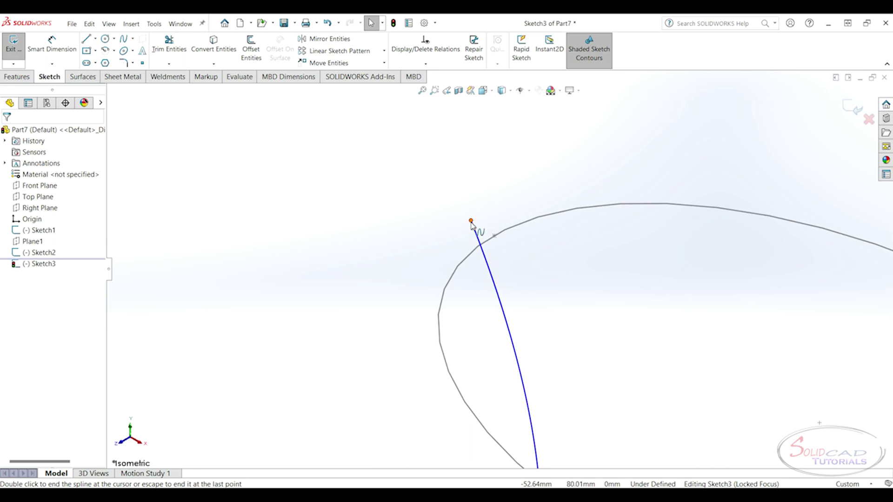
# Make the left spline's top end pierce the ellipse and its bottom end pierce a hexagon edge.
pyautogui.click(470, 221)
pyautogui.keyDown('ctrl'); pyautogui.click(491, 236); pyautogui.keyUp('ctrl')
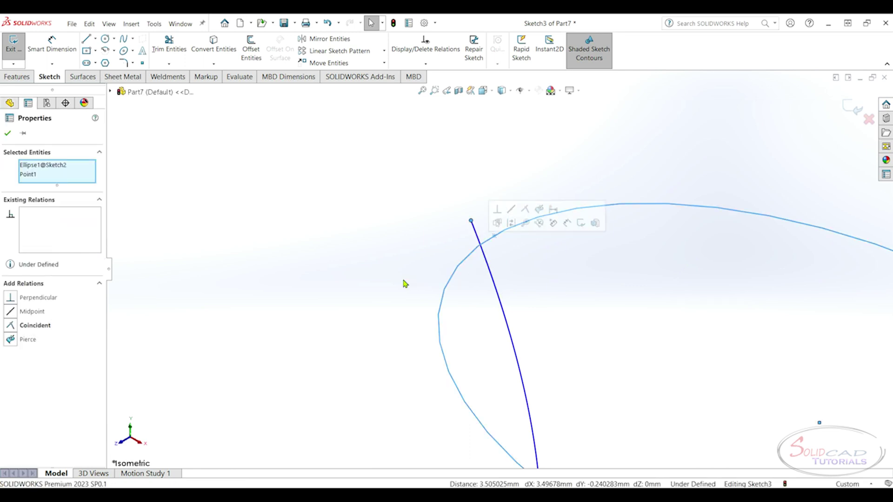
pyautogui.click(8, 135)
pyautogui.scroll(5, 398, 373)
pyautogui.scroll(3, 481, 420)
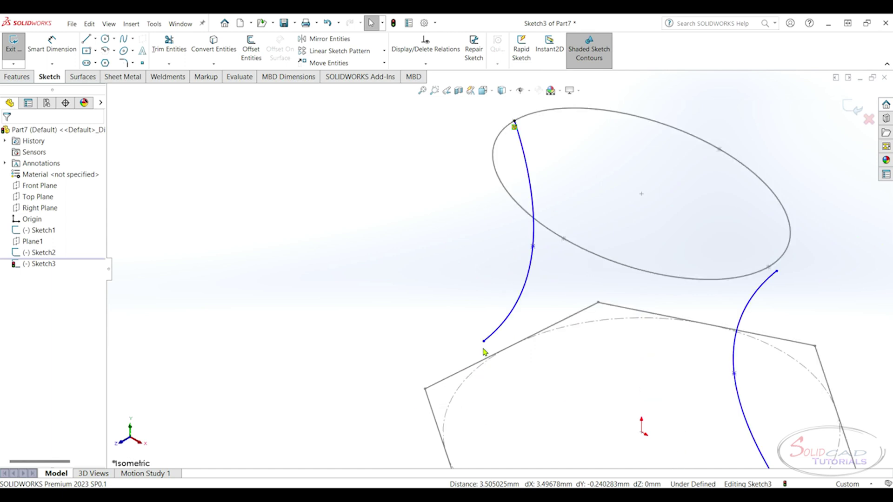
pyautogui.click(484, 343)
pyautogui.keyDown('ctrl'); pyautogui.click(489, 360); pyautogui.keyUp('ctrl')
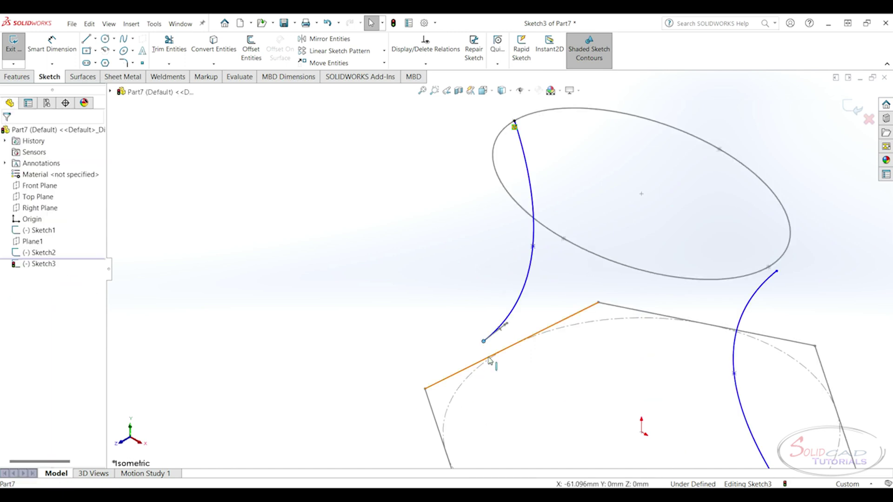
pyautogui.click(28, 340)
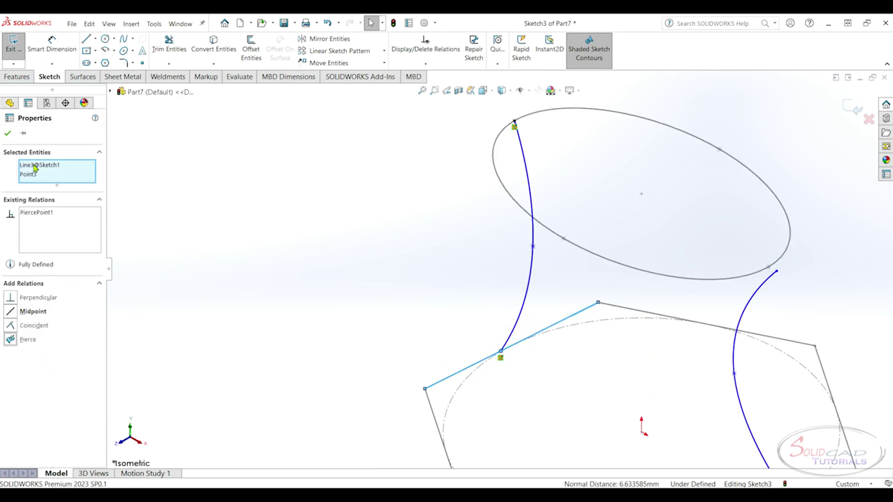
pyautogui.press('Escape')
pyautogui.scroll(-3, 626, 368)
pyautogui.scroll(3, 626, 367)
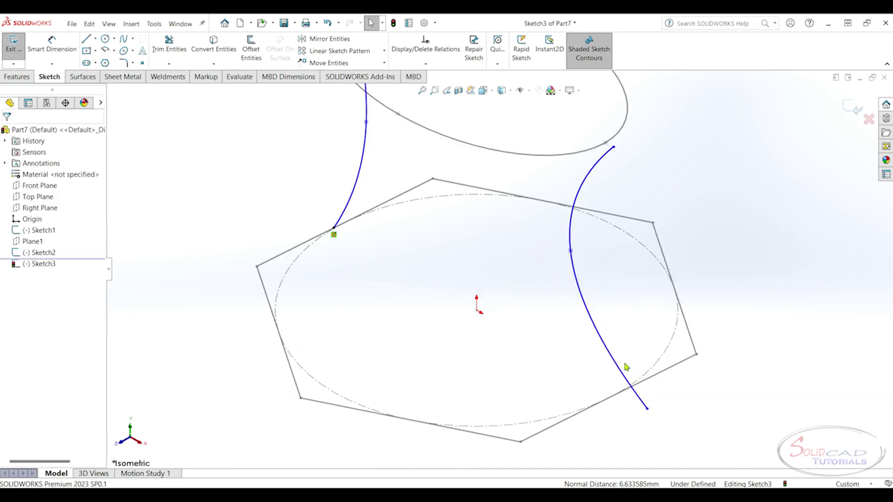
# Pierce the right spline's bottom end to the hexagon and top end to the ellipse, then exit.
pyautogui.click(648, 415)
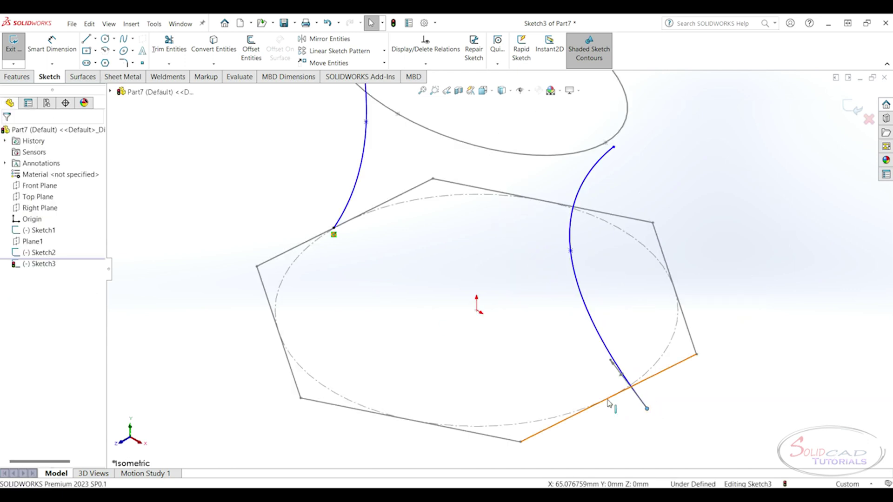
pyautogui.keyDown('ctrl'); pyautogui.click(607, 406); pyautogui.keyUp('ctrl')
pyautogui.click(28, 340)
pyautogui.scroll(-2, 314, 364)
pyautogui.keyDown('ctrl'); pyautogui.click(488, 133); pyautogui.keyUp('ctrl')
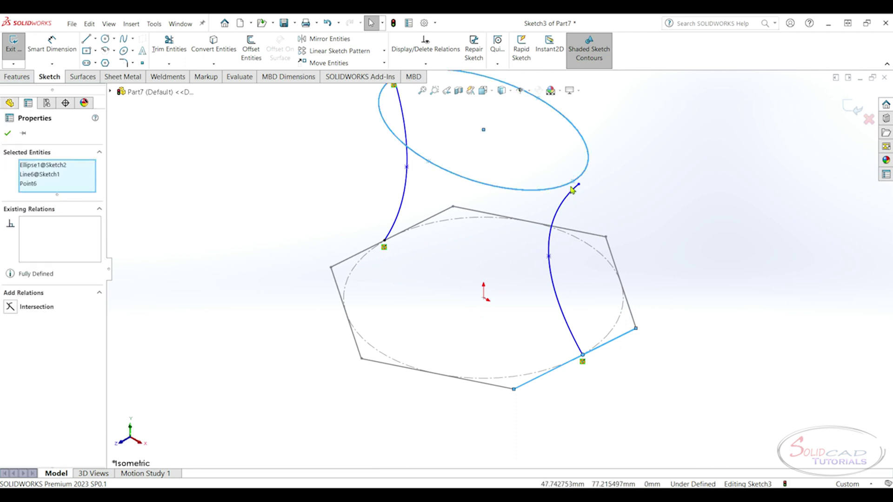
pyautogui.keyDown('ctrl'); pyautogui.click(572, 230); pyautogui.keyUp('ctrl')
pyautogui.press('Escape')
pyautogui.click(579, 184)
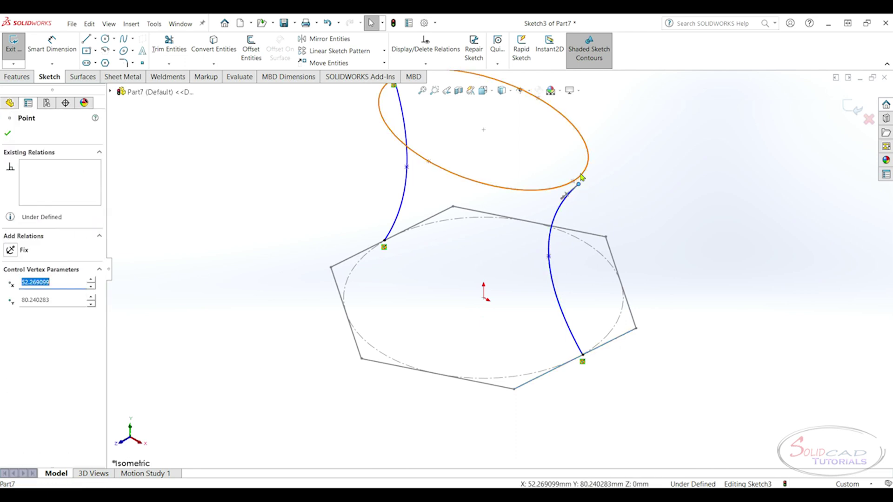
pyautogui.keyDown('ctrl'); pyautogui.click(488, 132); pyautogui.keyUp('ctrl')
pyautogui.click(7, 133)
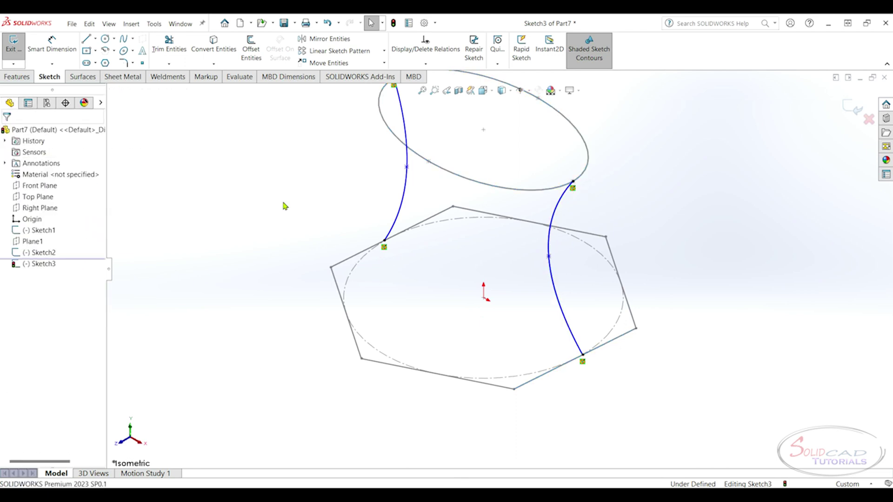
pyautogui.hotkey('ctrl', 'q')
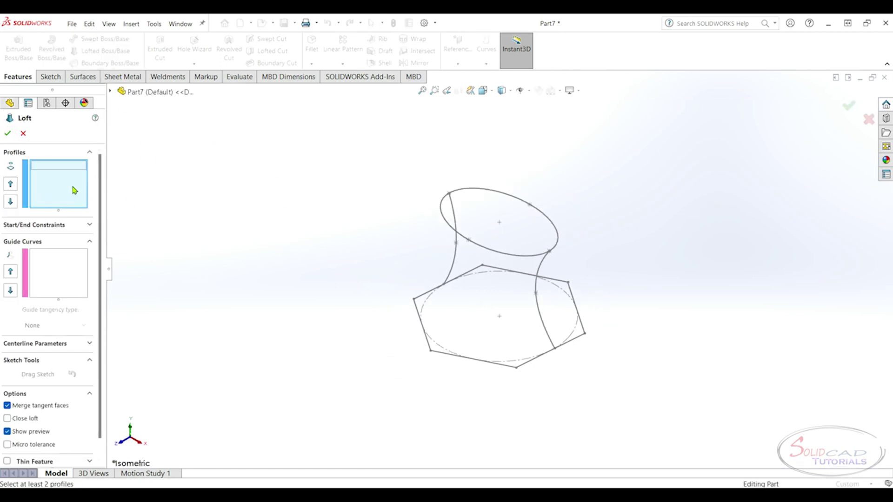
# Build Loft1 from the ellipse and hexagon profiles with an adjusted connector, then select it.
pyautogui.click(478, 248)
pyautogui.click(526, 363)
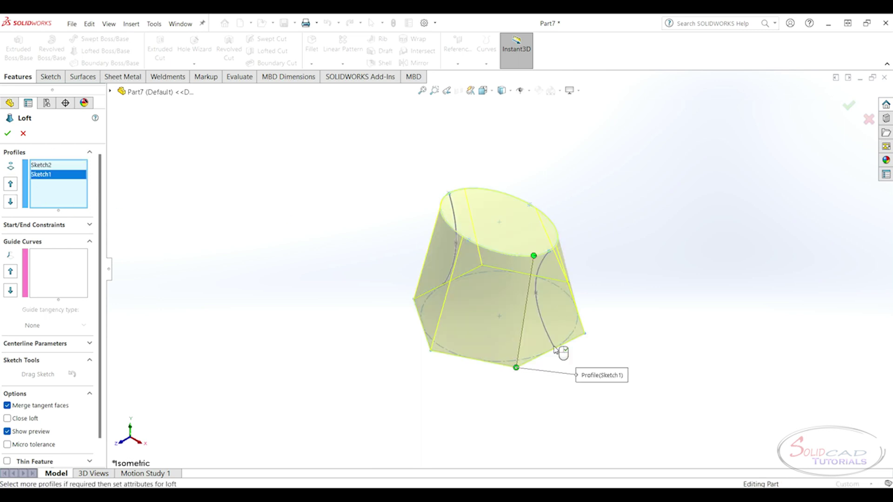
pyautogui.moveTo(558, 243); pyautogui.dragTo(545, 236)
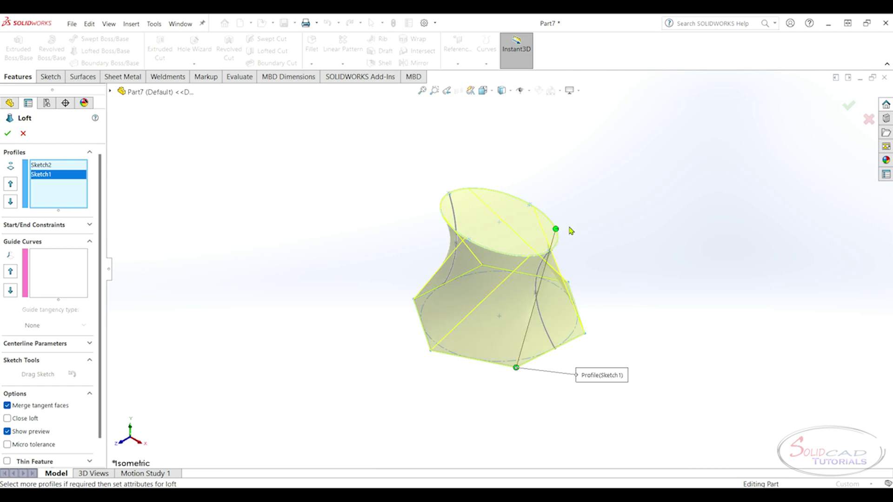
pyautogui.click(7, 134)
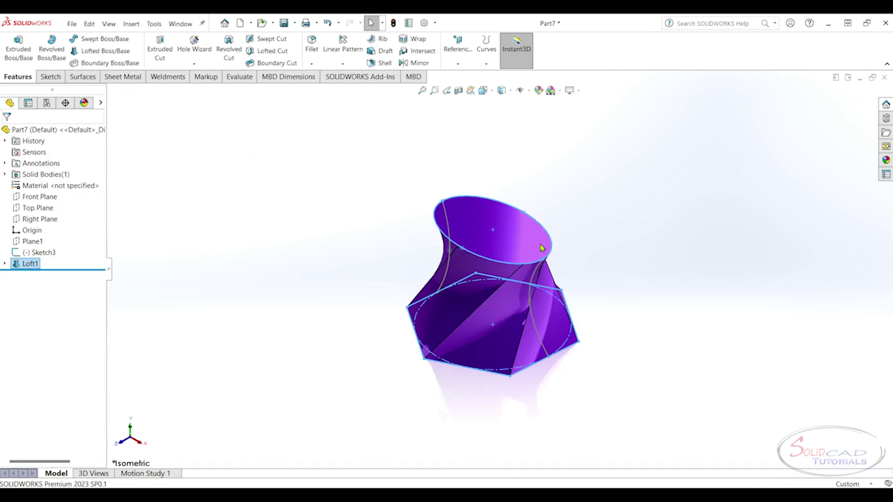
pyautogui.scroll(-3, 558, 258)
pyautogui.moveTo(580, 265)
pyautogui.mouseDown(button='middle')
pyautogui.moveTo(515, 311)
pyautogui.moveTo(488, 357)
pyautogui.moveTo(636, 368)
pyautogui.moveTo(553, 347)
pyautogui.mouseUp(button='middle')
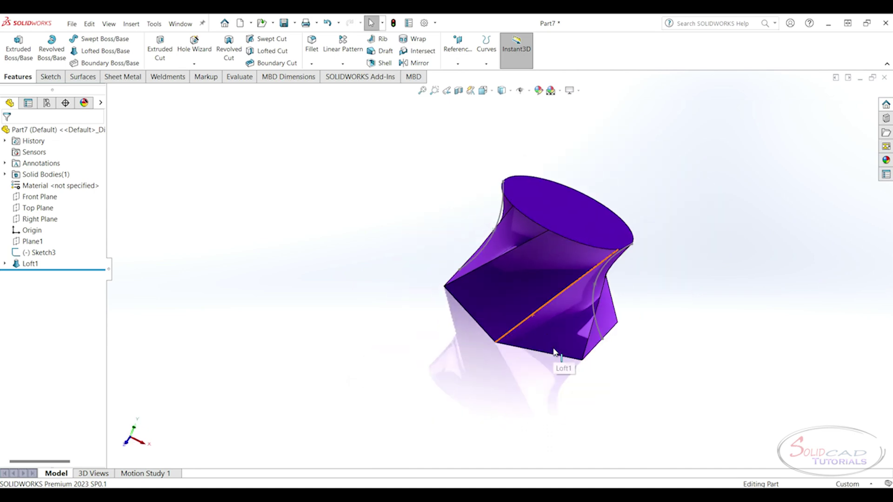
pyautogui.press('f')
pyautogui.hotkey('ctrl', '7')
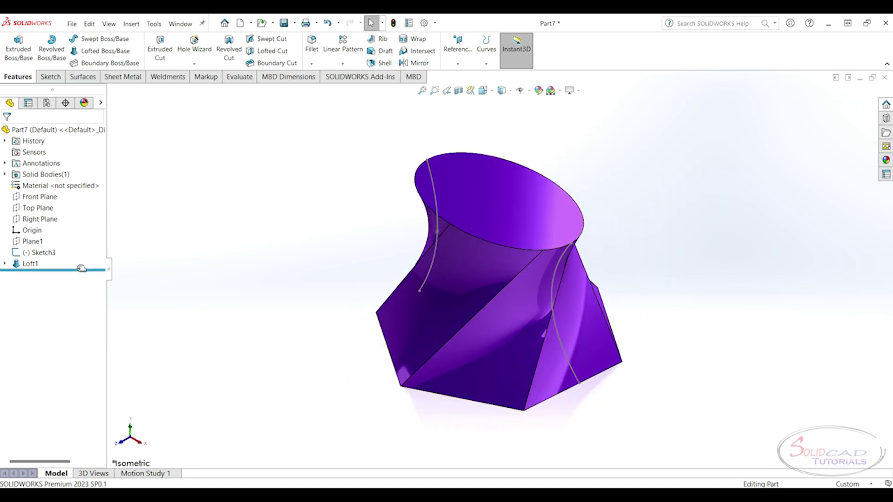
pyautogui.click(30, 264)
# Edit Loft1, pick both splines as guides, and dismiss the continuous-group warning.
pyautogui.click(38, 242)
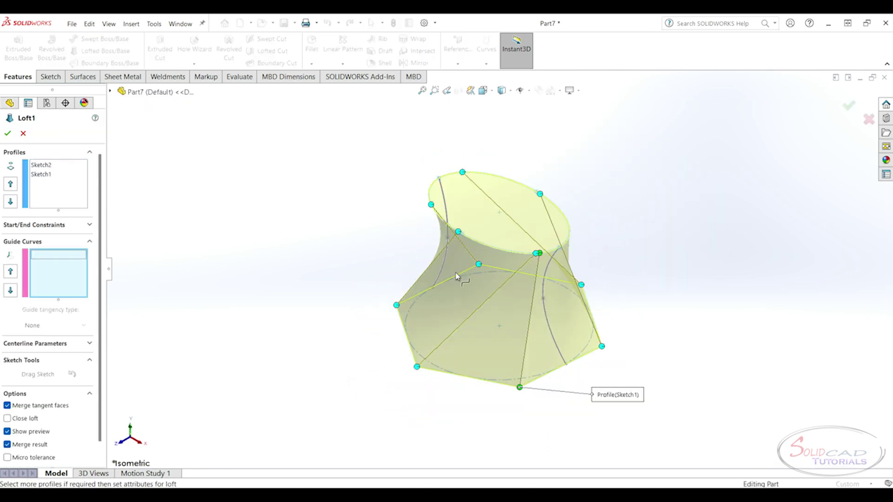
pyautogui.click(448, 259)
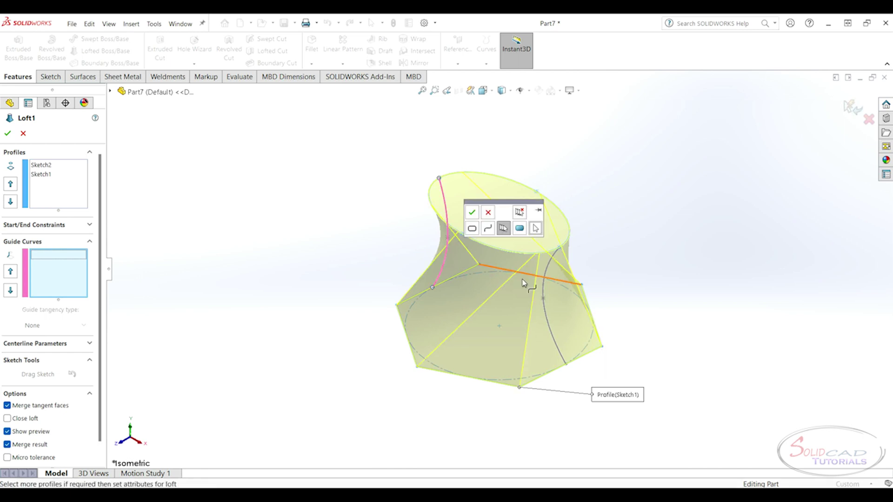
pyautogui.click(549, 320)
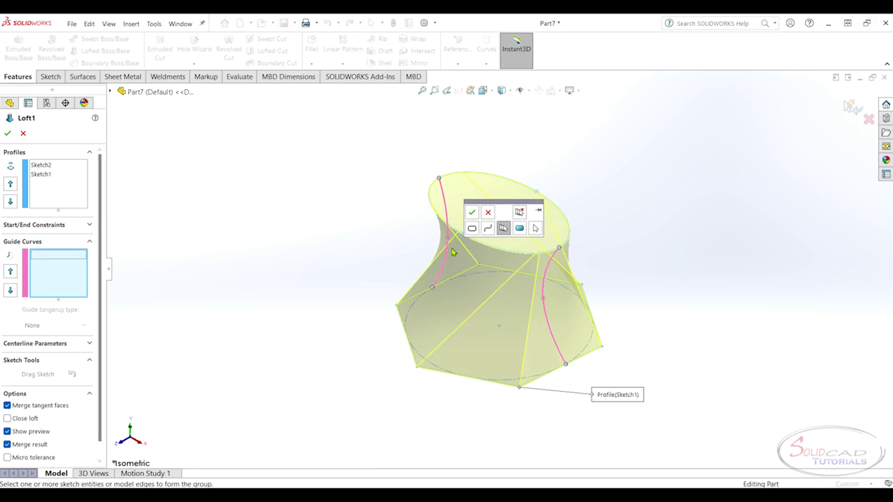
pyautogui.click(473, 213)
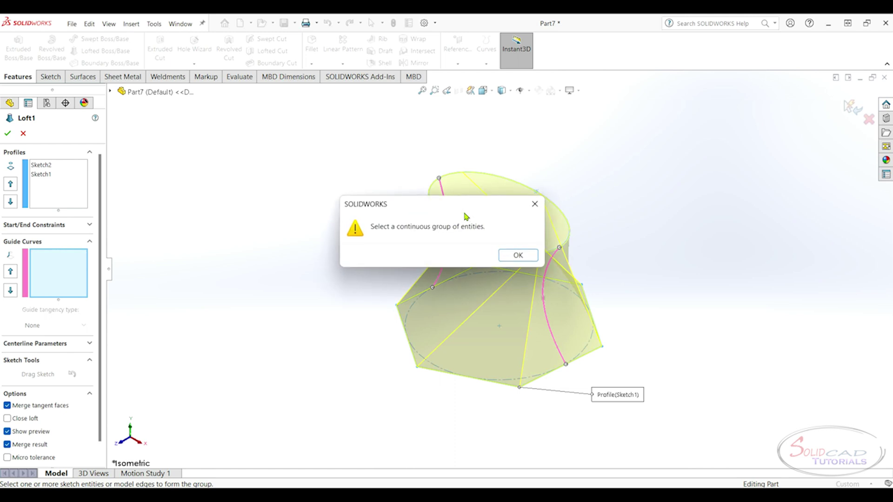
pyautogui.press('Return')
# Add the left and right splines as open-loop guide curves and rebuild Loft1.
pyautogui.click(487, 228)
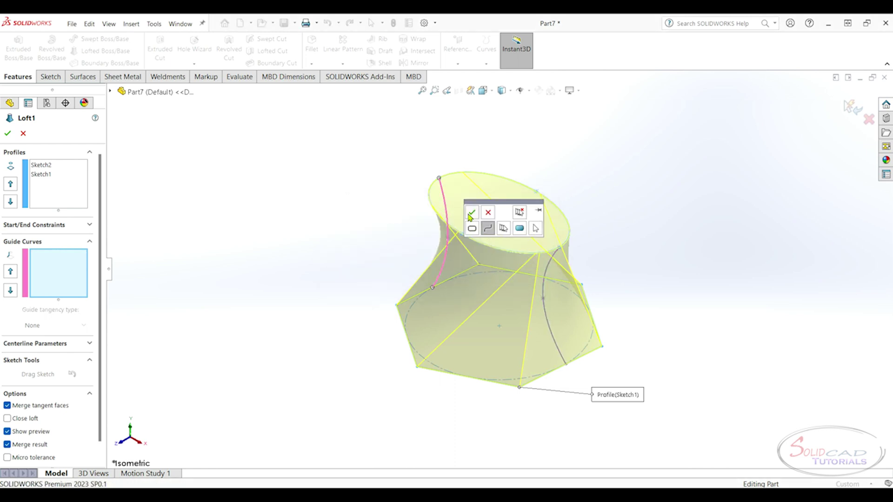
pyautogui.click(471, 213)
pyautogui.click(552, 340)
pyautogui.click(581, 366)
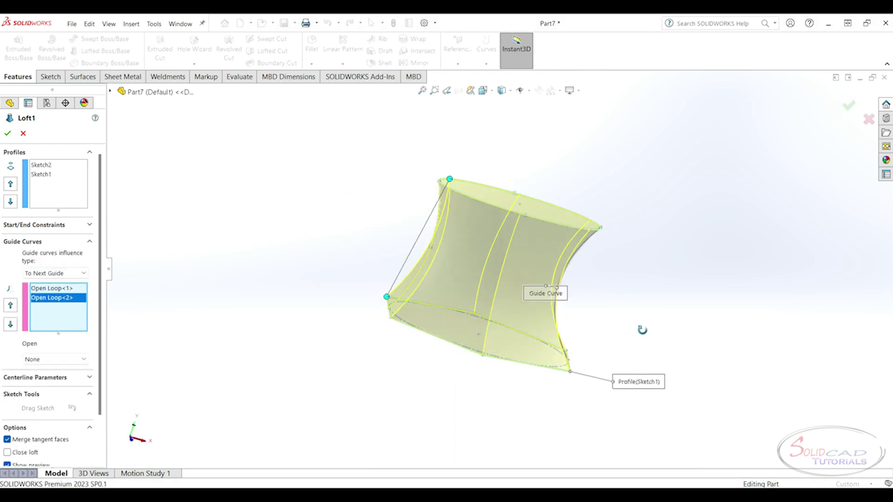
pyautogui.moveTo(638, 321); pyautogui.dragTo(558, 311, button='middle')
pyautogui.click(8, 135)
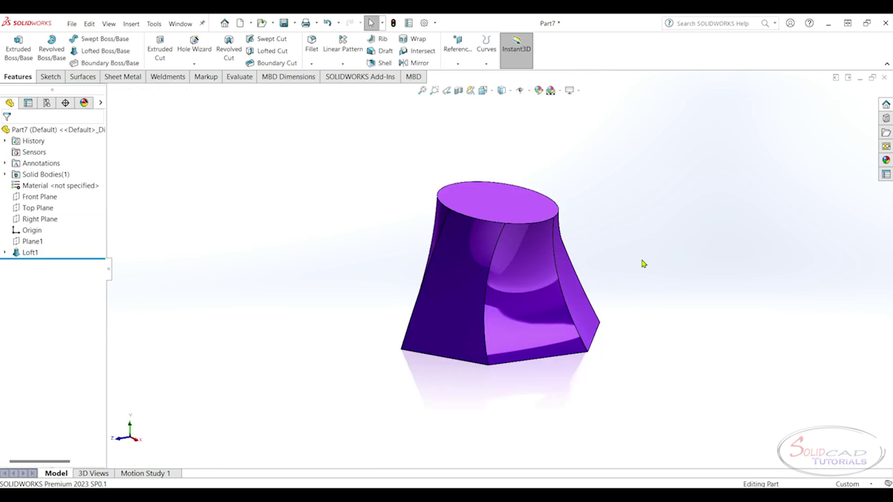
pyautogui.moveTo(641, 262)
pyautogui.mouseDown(button='middle')
pyautogui.moveTo(711, 289)
pyautogui.moveTo(703, 355)
pyautogui.moveTo(551, 424)
pyautogui.moveTo(498, 381)
pyautogui.moveTo(496, 388)
pyautogui.mouseUp(button='middle')
pyautogui.hotkey('ctrl', '7')
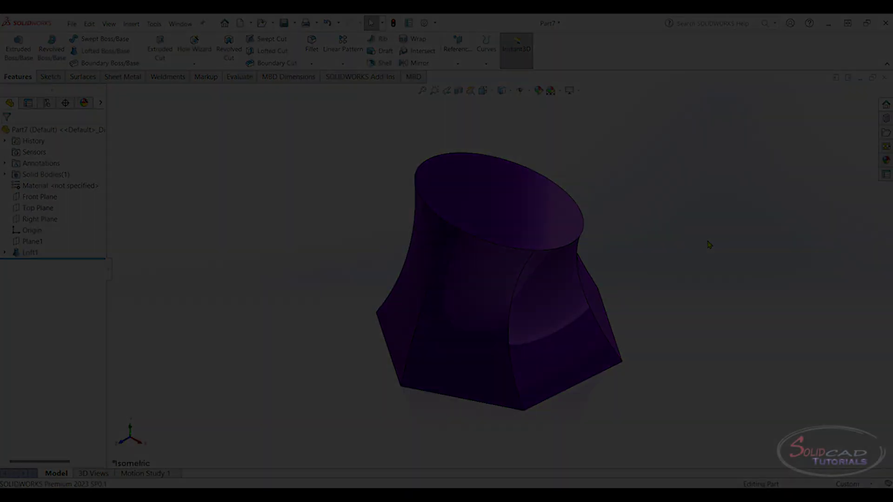